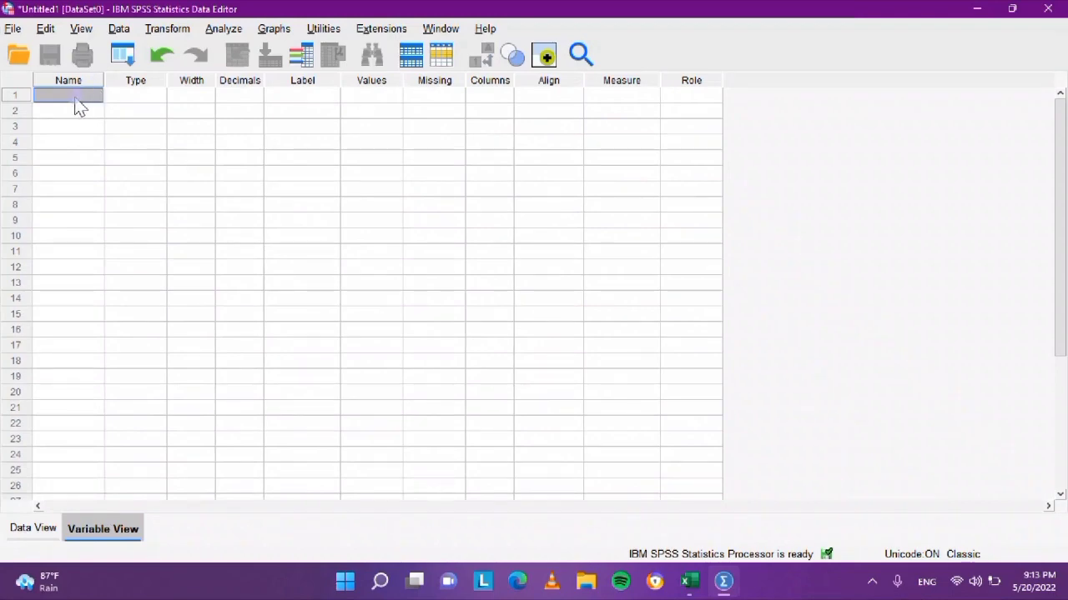
Copy the variable names in H7:H11 of the Excel sheet DATA and paste them into the Name column in SPSS Variable View.
left_click(692, 583)
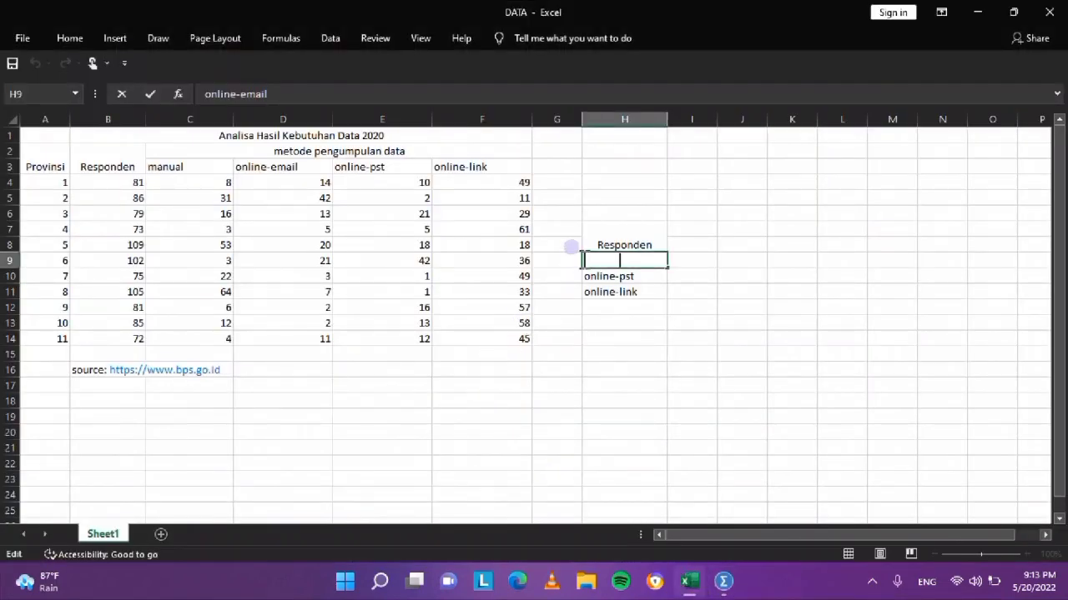
left_click(570, 259)
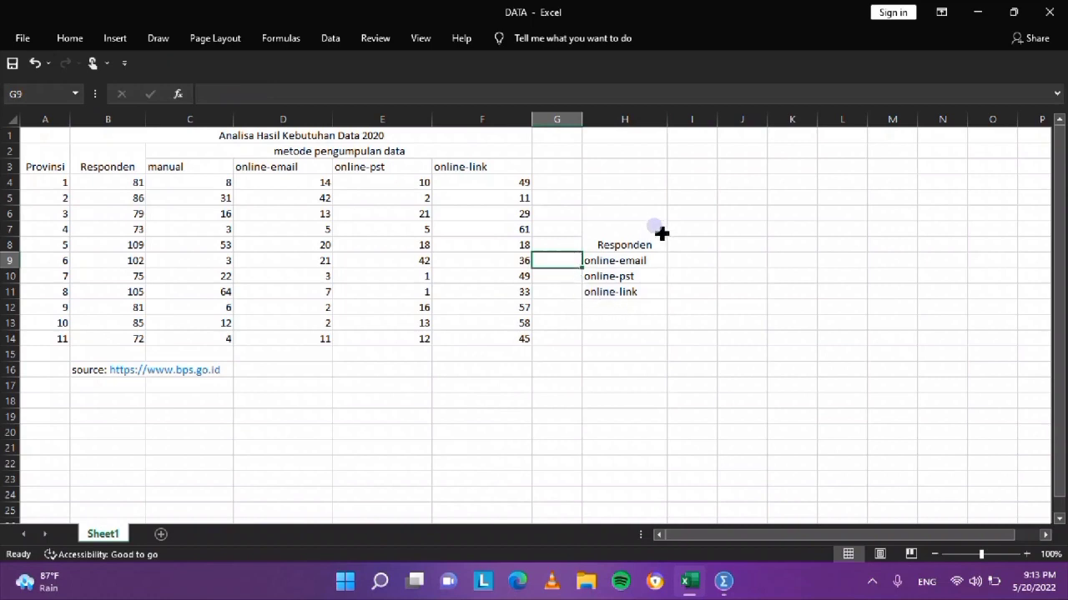
left_click_drag(662, 237, 645, 294)
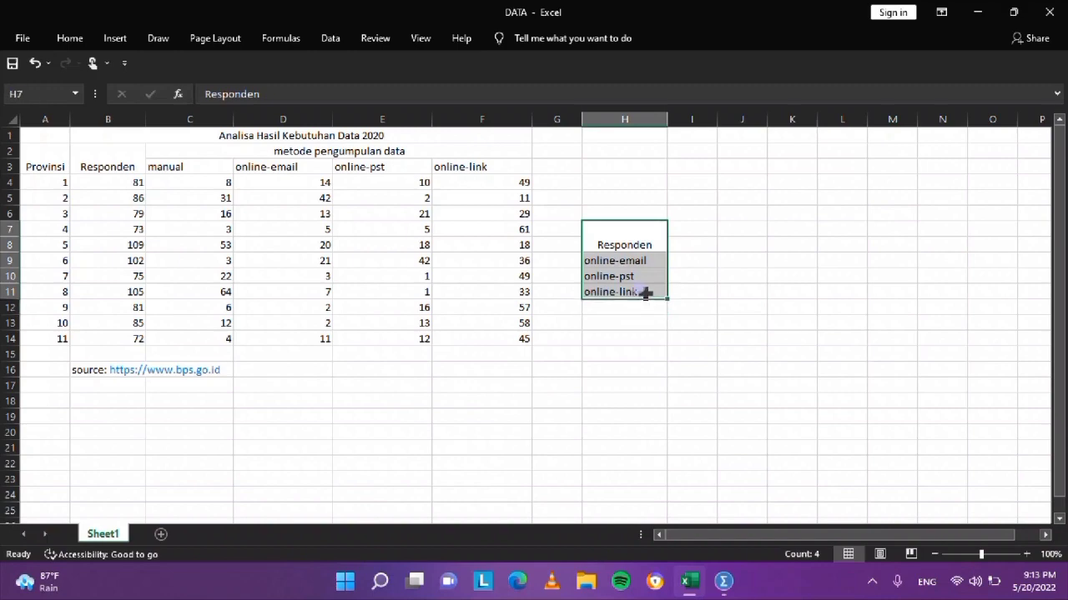
key("ctrl+c")
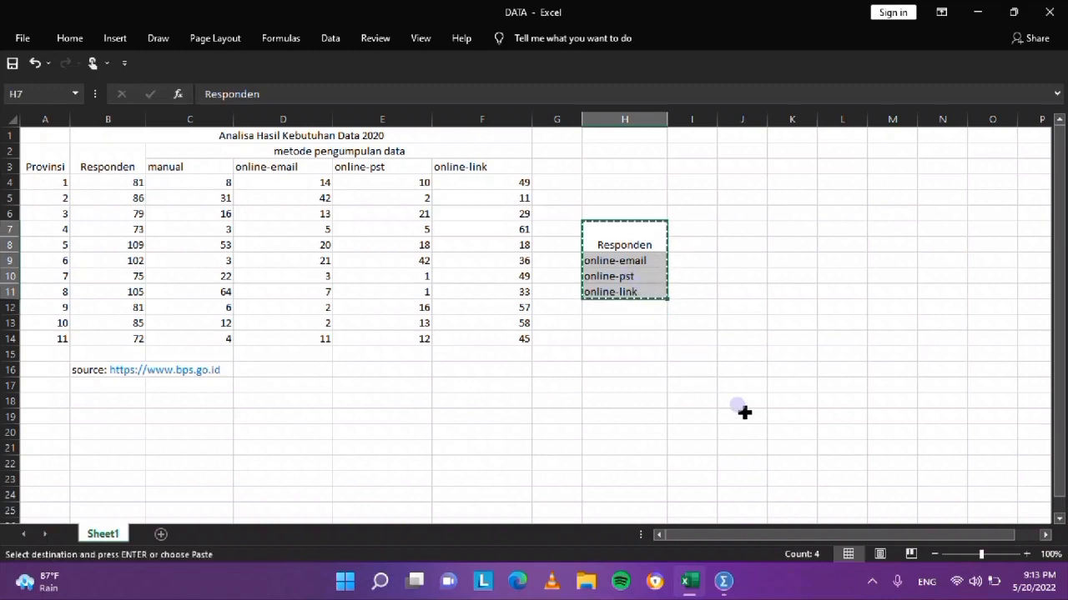
left_click(723, 580)
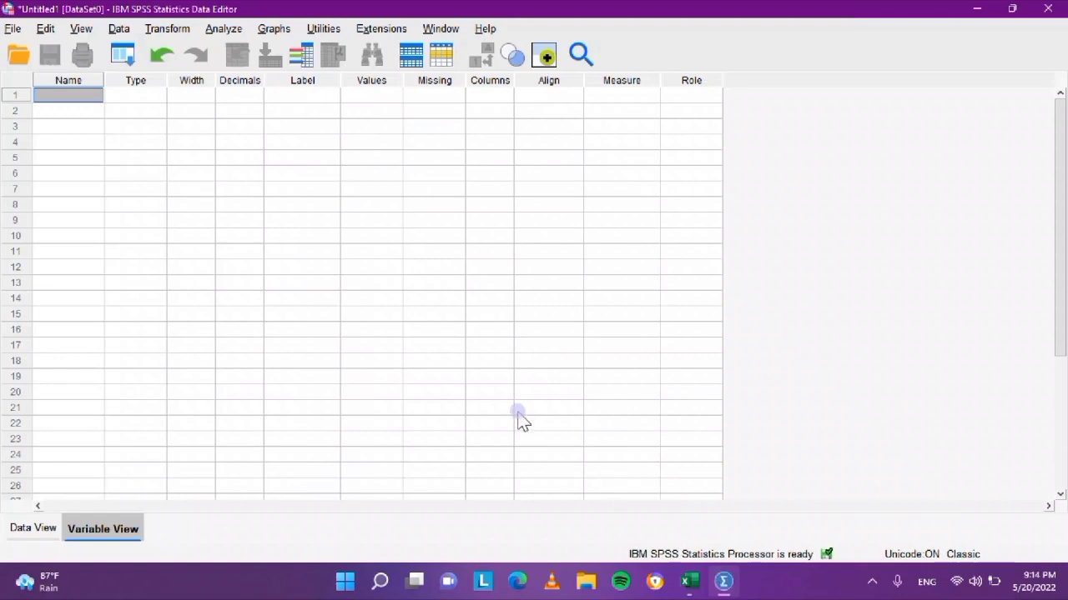
key("ctrl+v")
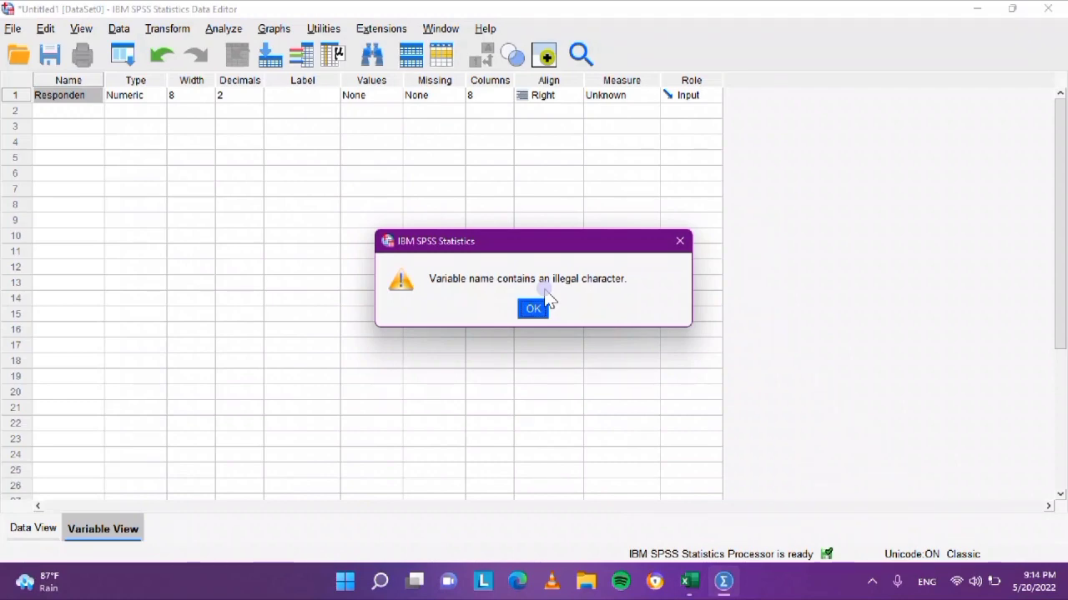
left_click(534, 312)
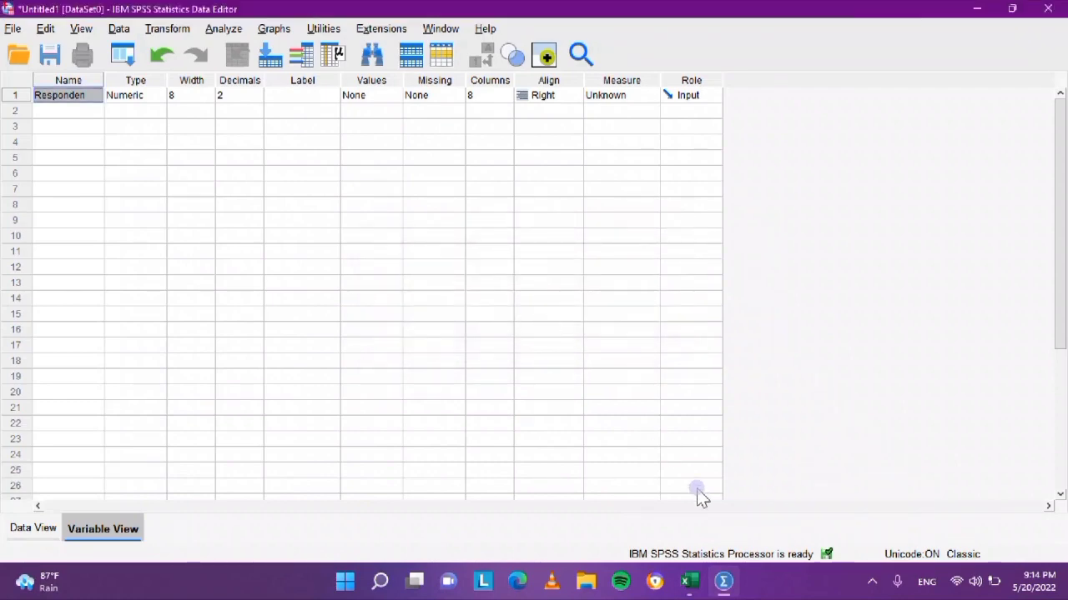
Check how the online variable names are written in the Excel list, and return to SPSS.
left_click(687, 585)
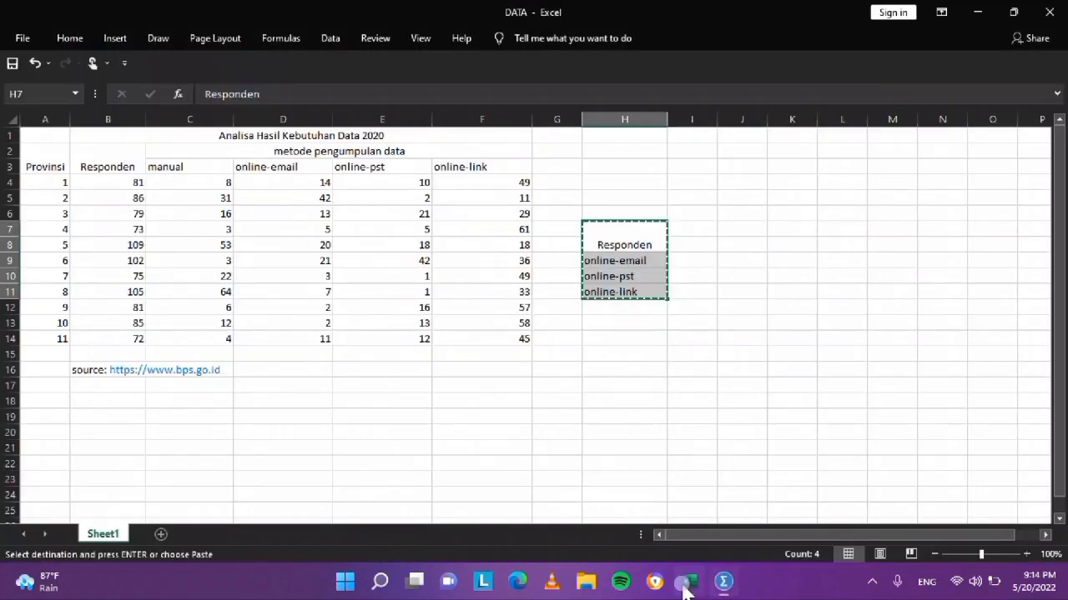
left_click(640, 276)
double_click(627, 258)
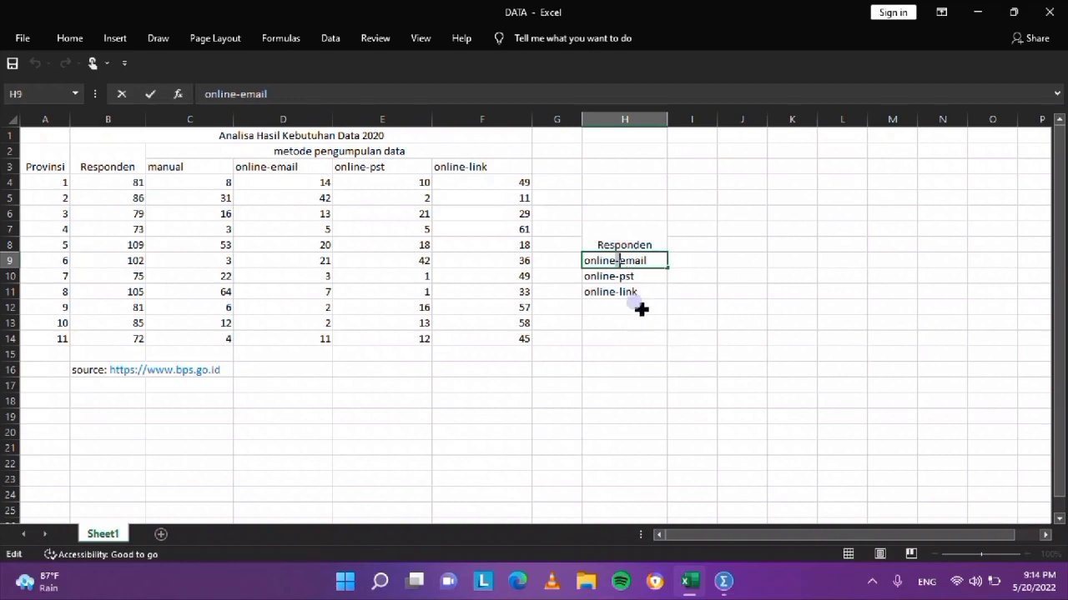
left_click_drag(635, 307, 722, 536)
left_click(691, 448)
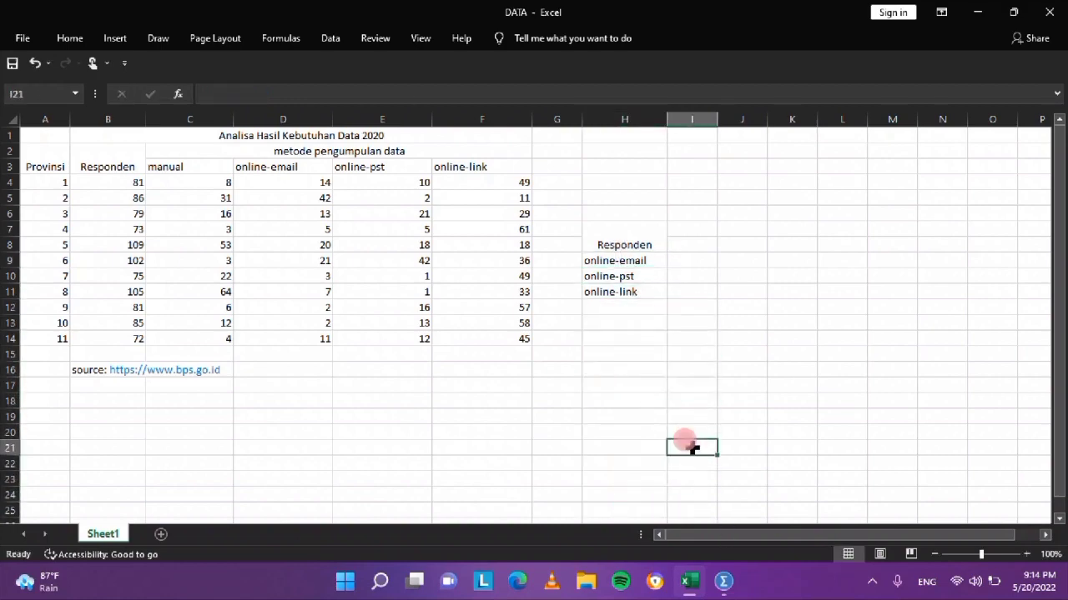
left_click(722, 582)
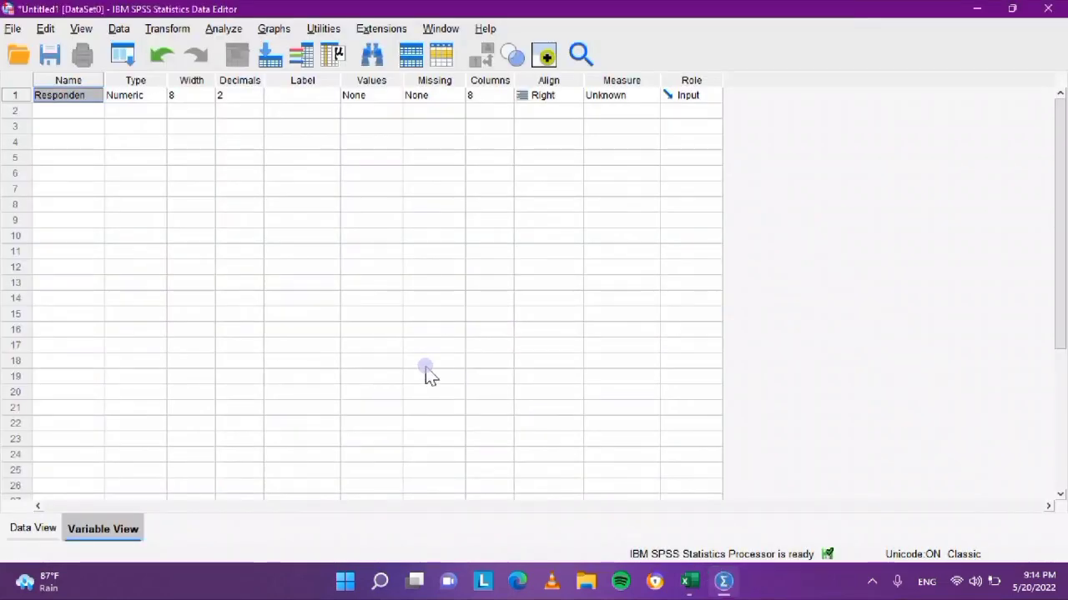
Name the second variable Online_email.
left_click(79, 110)
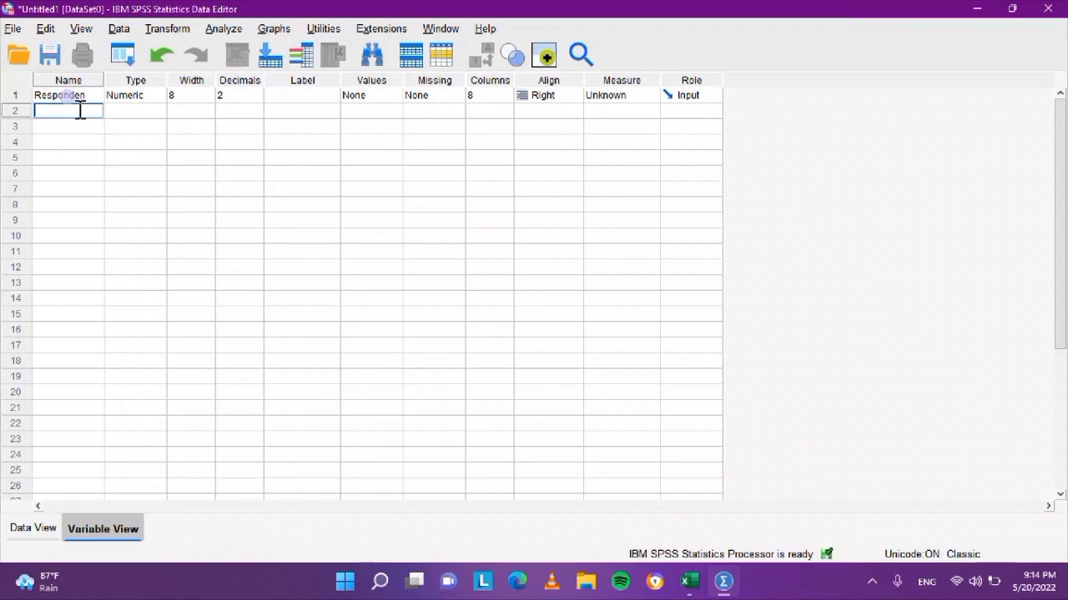
key("Caps_Lock")
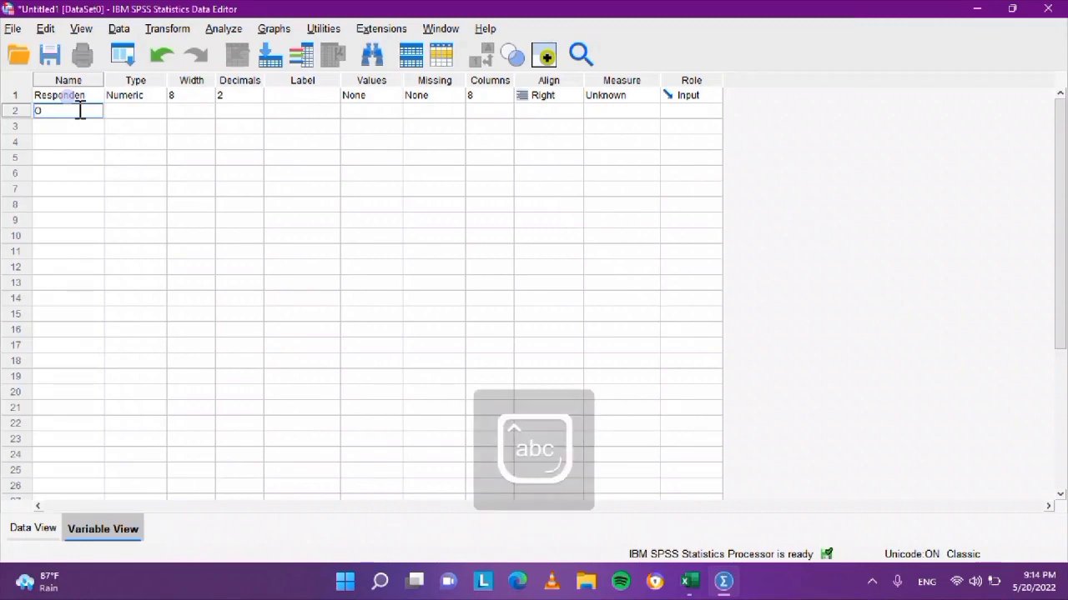
type("Online_emai")
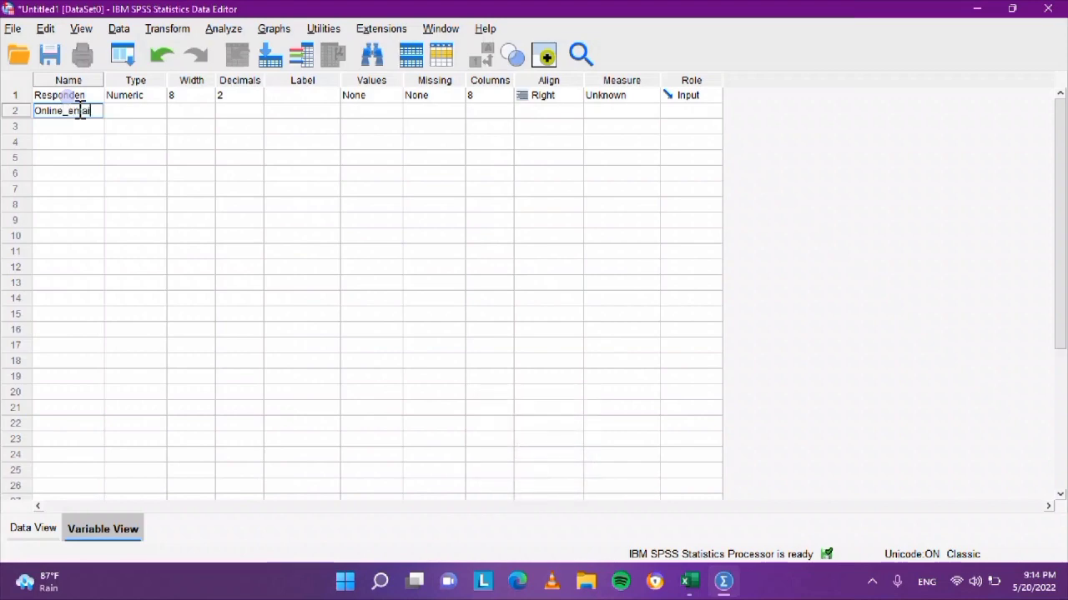
type("l")
key("Return")
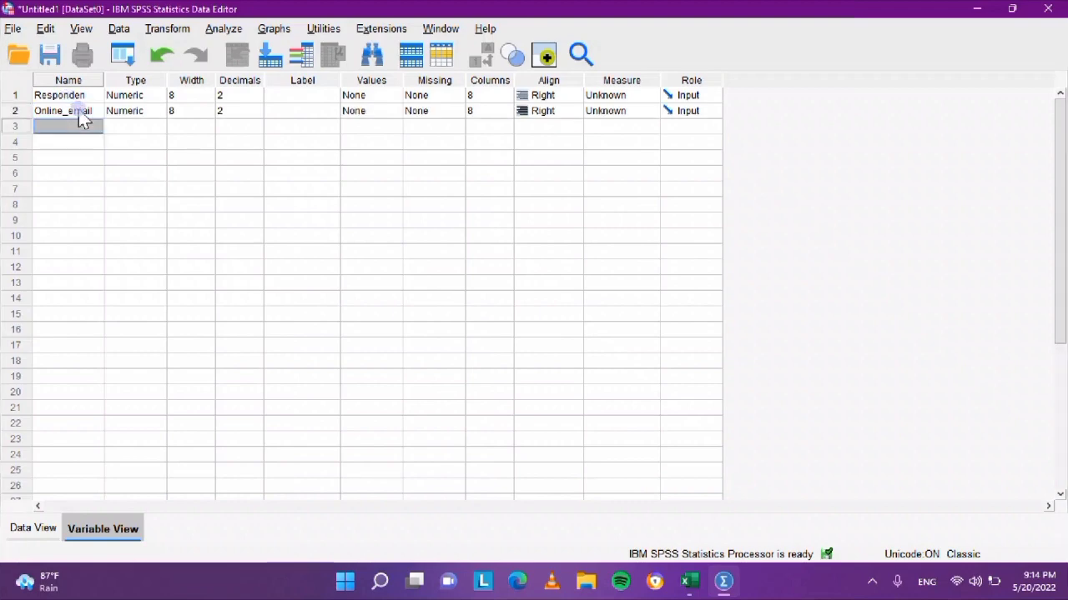
Name the third variable Online_pst and the fourth variable Online_link.
type("Online_")
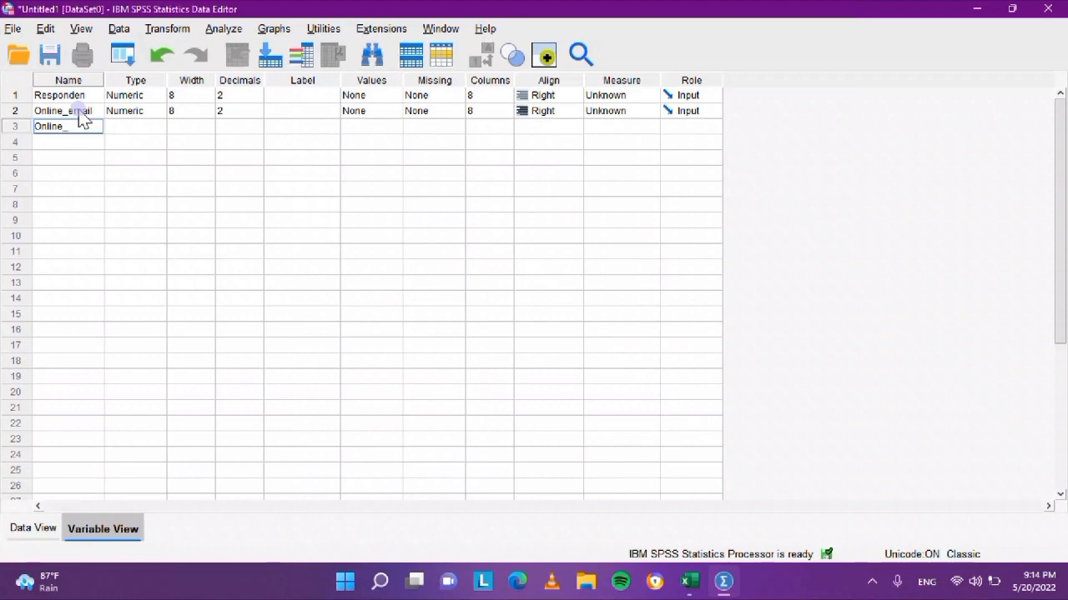
mouse_move(685, 588)
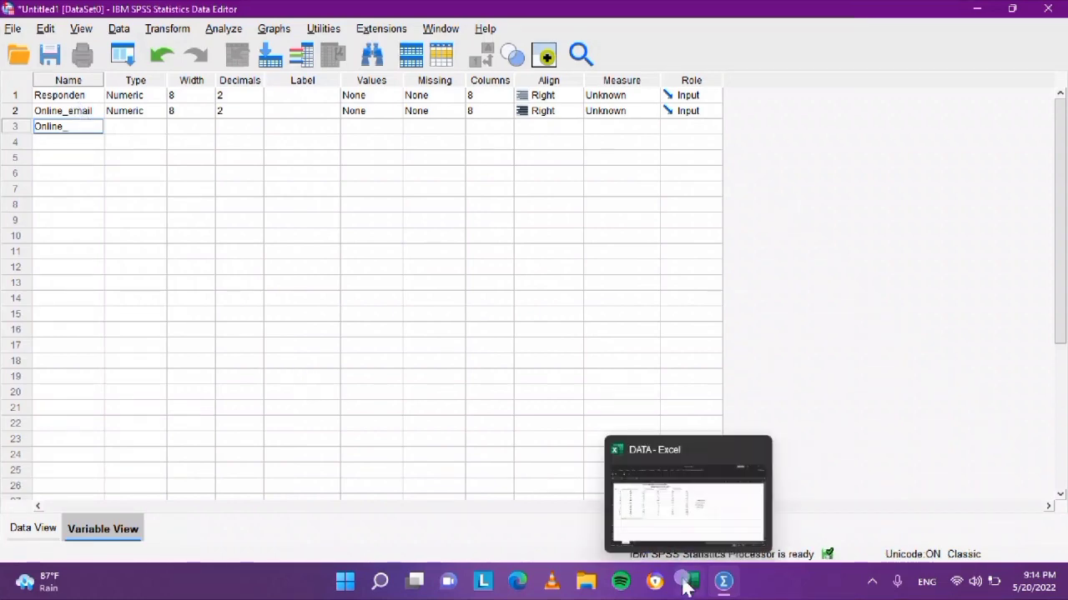
mouse_move(699, 522)
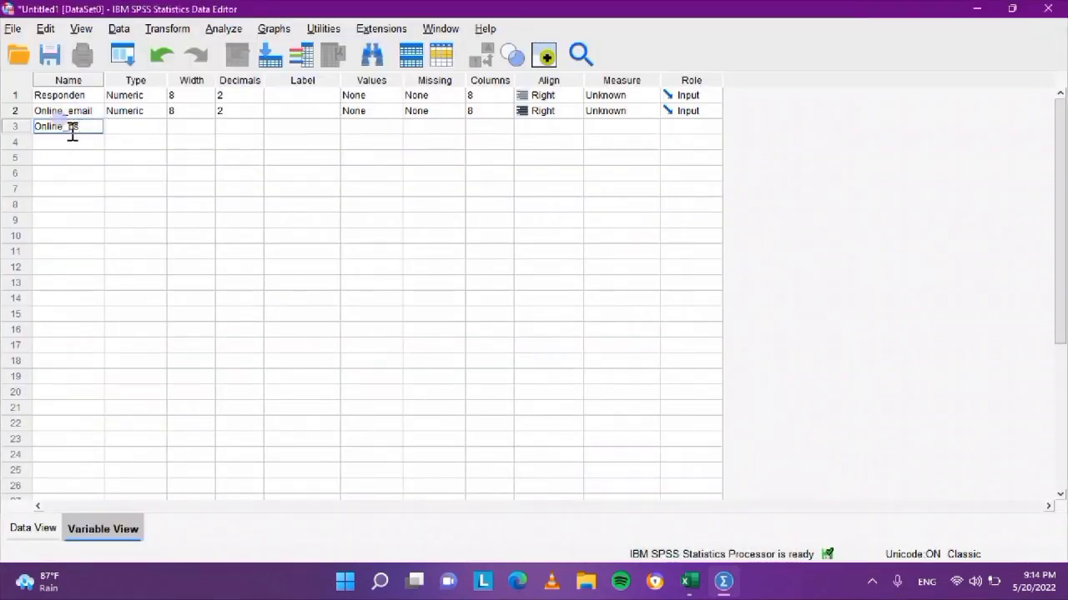
left_click(73, 144)
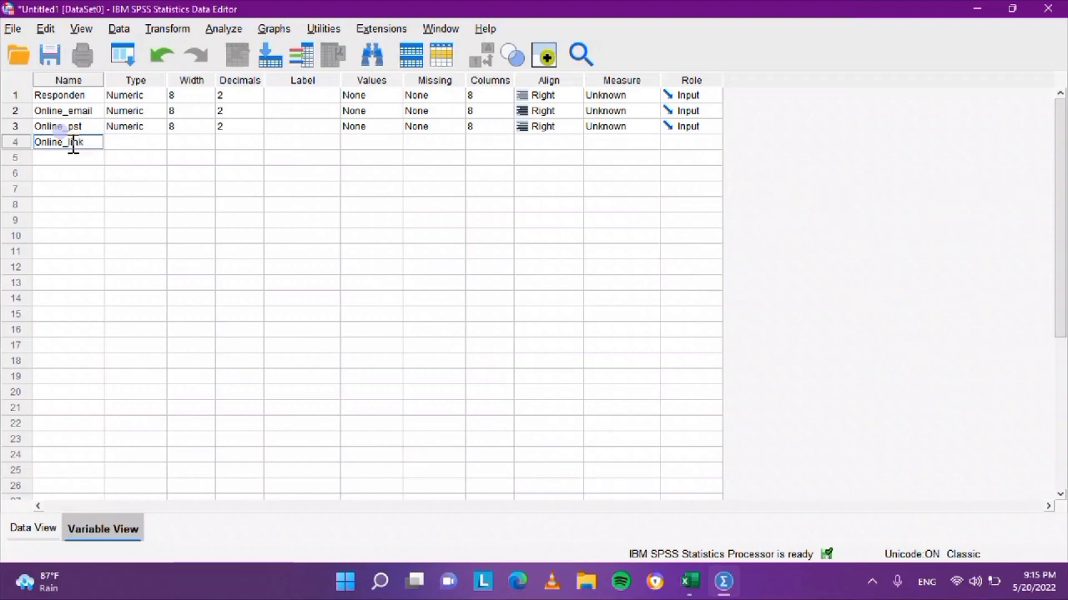
Review the variable type options for Online_pst and keep the Numeric type.
left_click(159, 127)
left_click(161, 126)
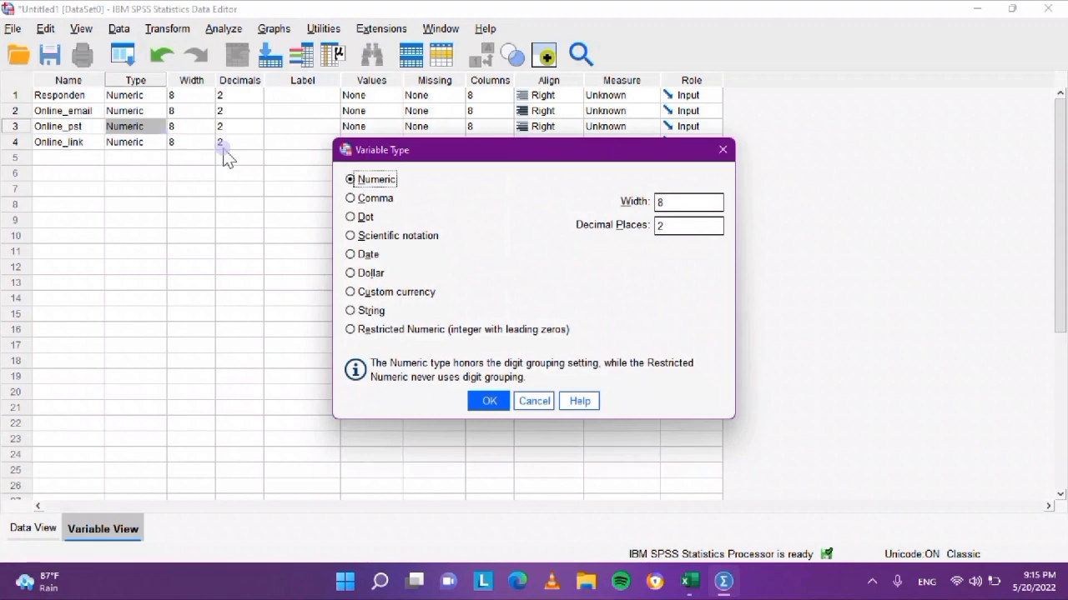
left_click(535, 402)
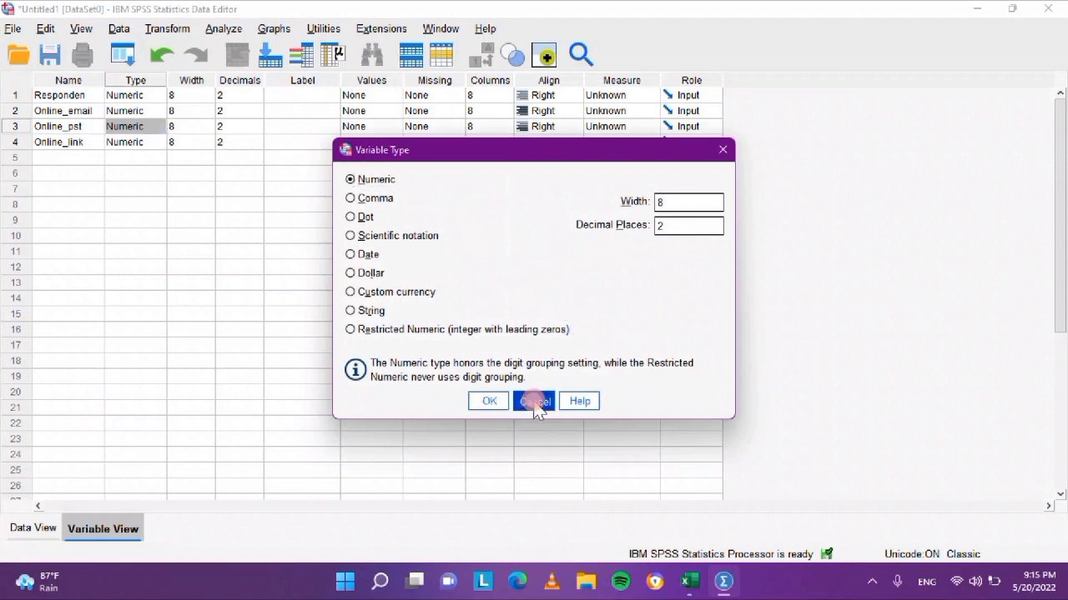
left_click(160, 126)
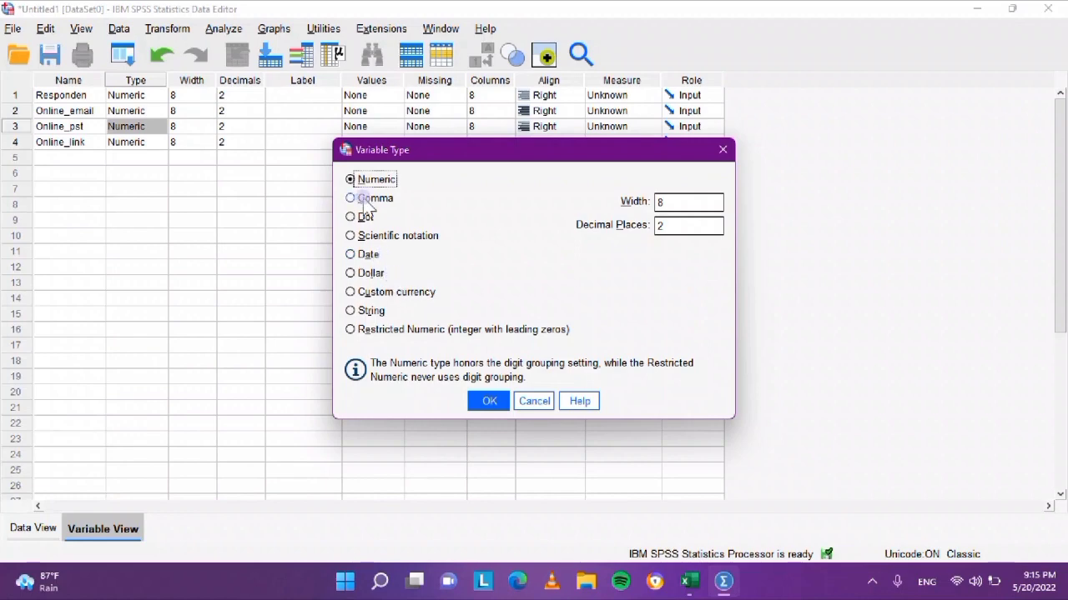
left_click(491, 402)
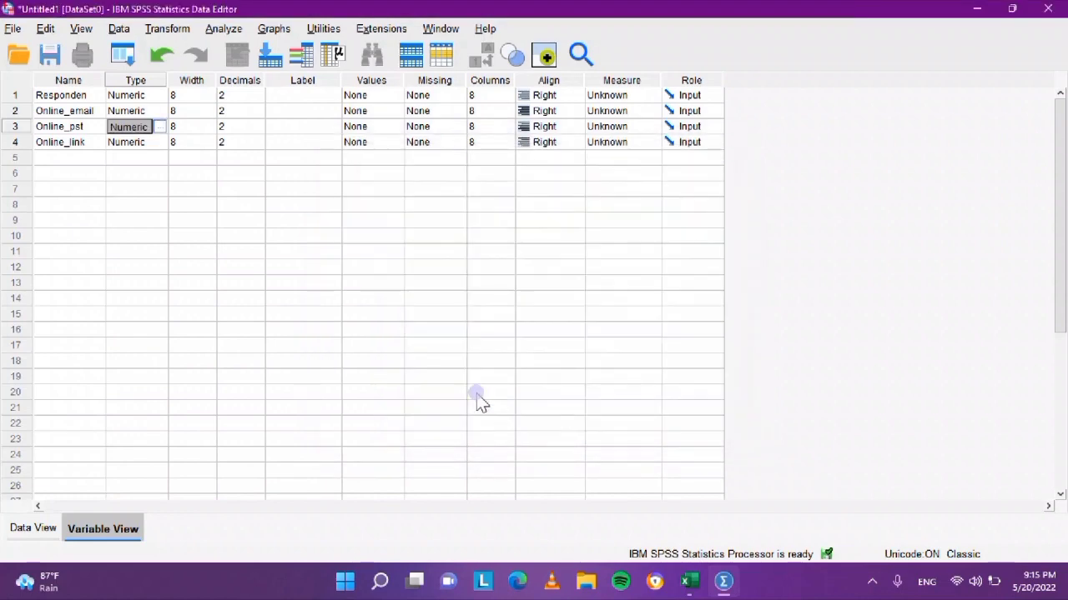
Check the Excel data for decimals, and set the decimals of Responden and Online_email to 0 in SPSS.
left_click(248, 97)
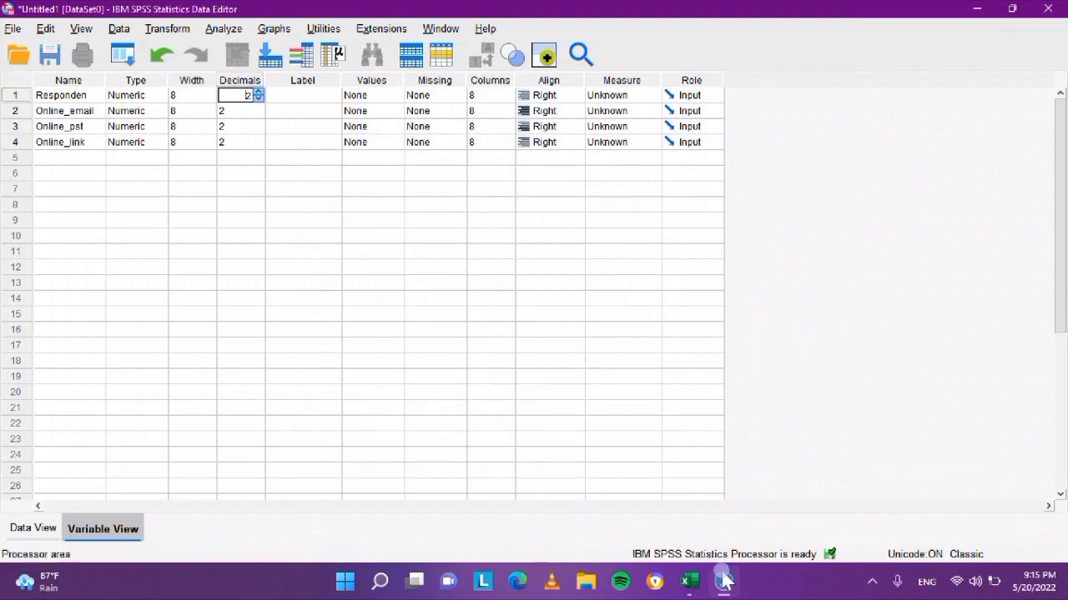
left_click(689, 584)
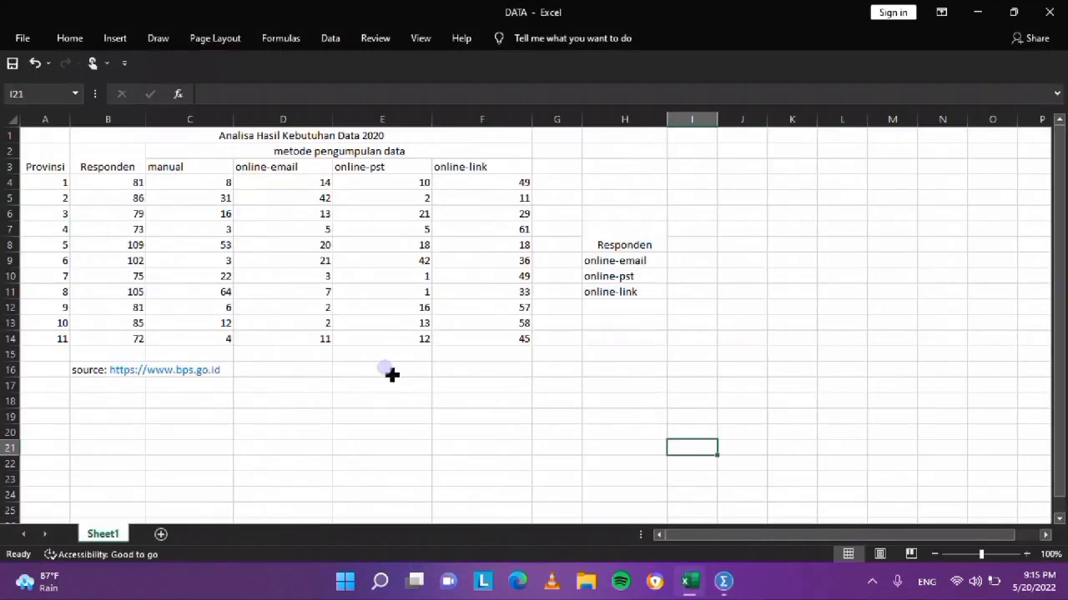
left_click(688, 581)
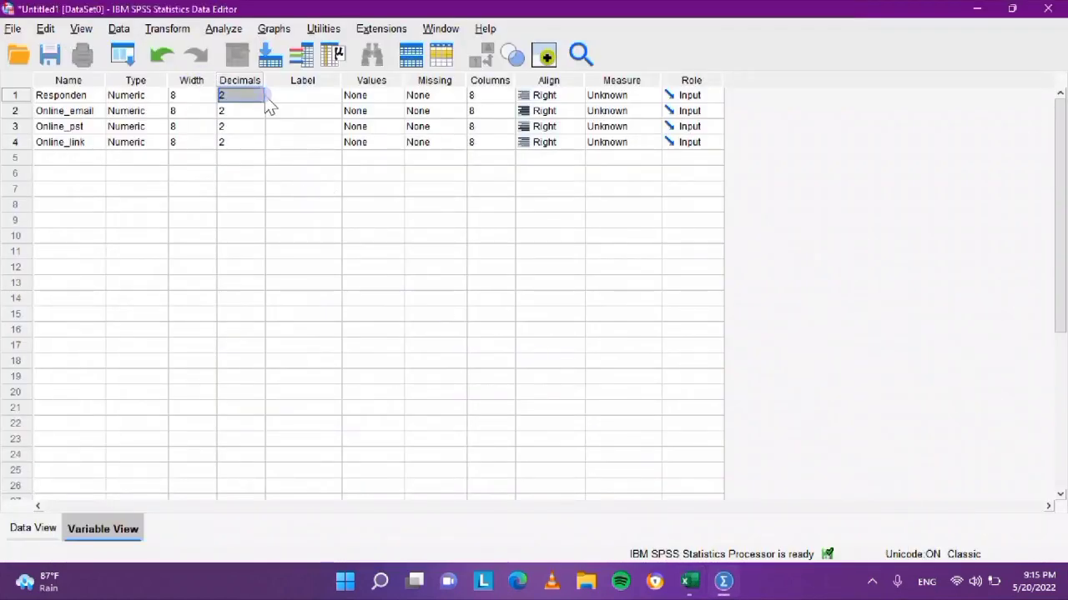
left_click(255, 100)
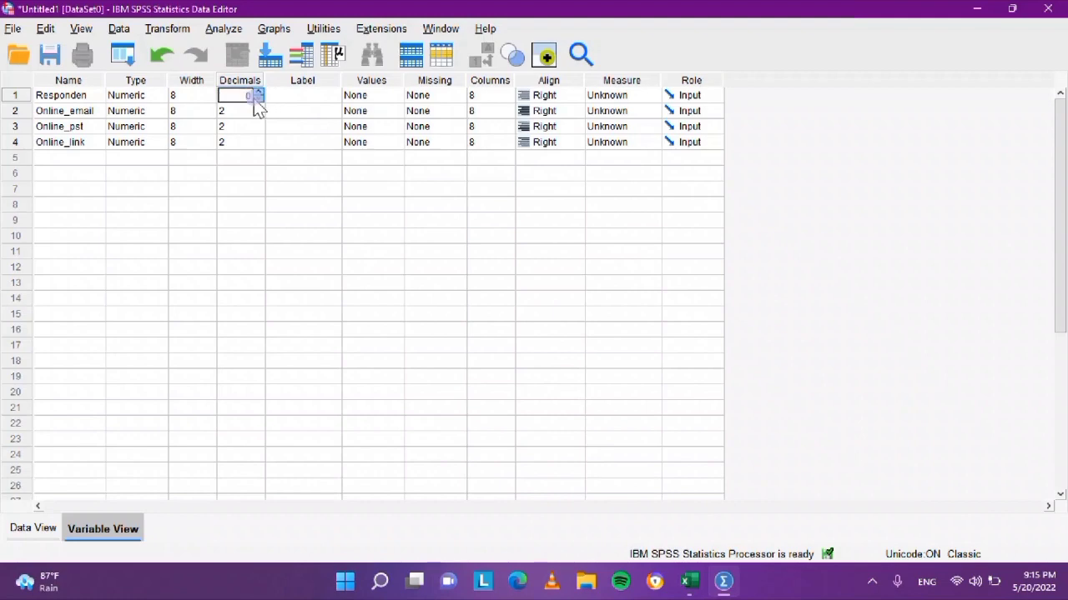
left_click(256, 111)
left_click(259, 116)
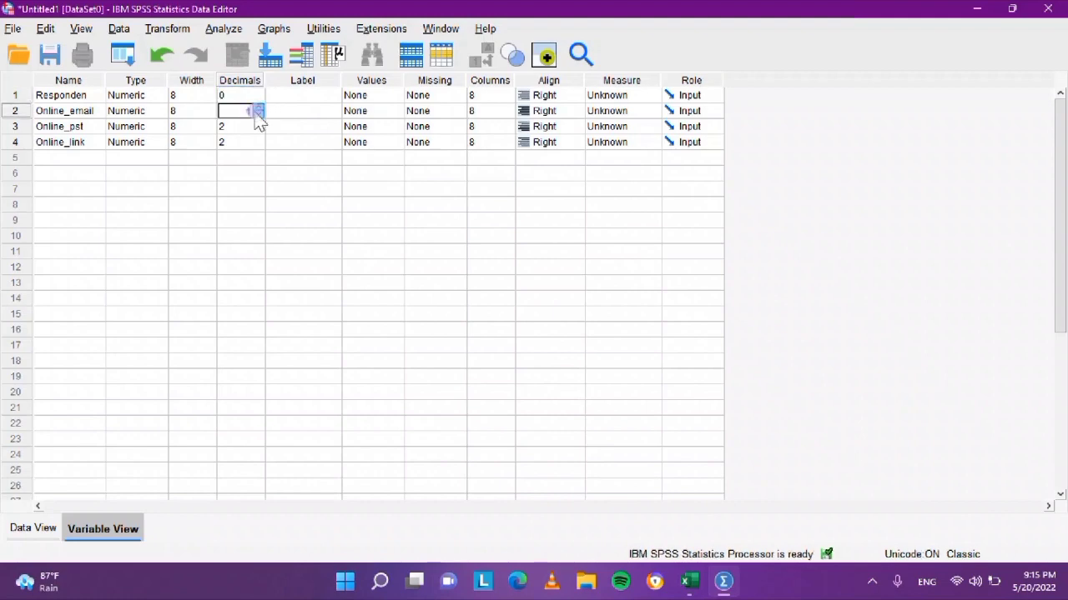
left_click(258, 115)
Set the decimals of Online_pst and Online_link to 0 and delete the stray variable in row 5.
left_click(260, 128)
left_click(259, 125)
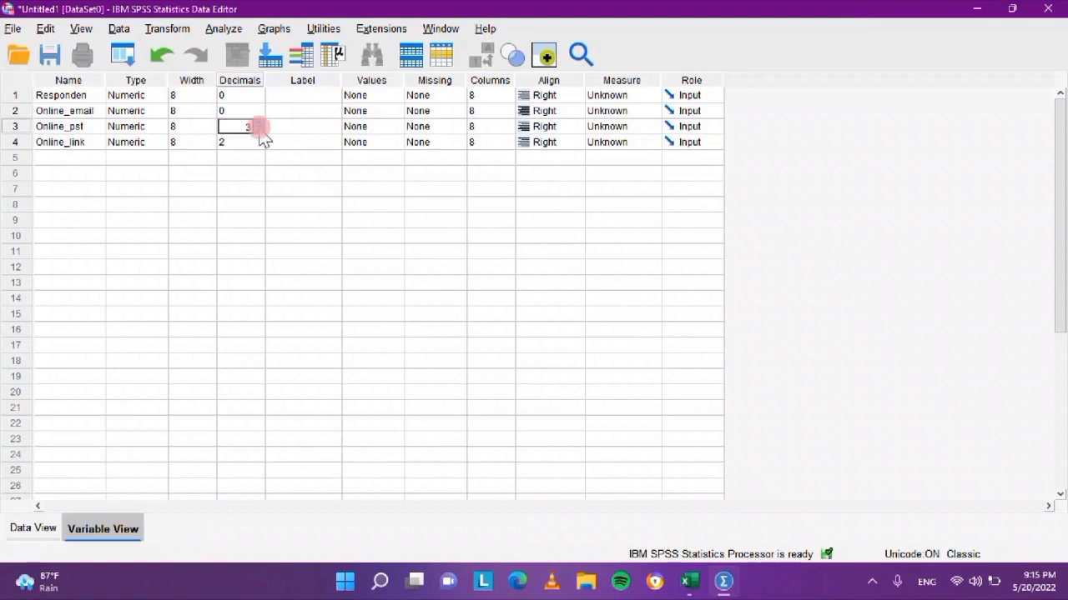
left_click(259, 155)
left_click(257, 144)
left_click(260, 146)
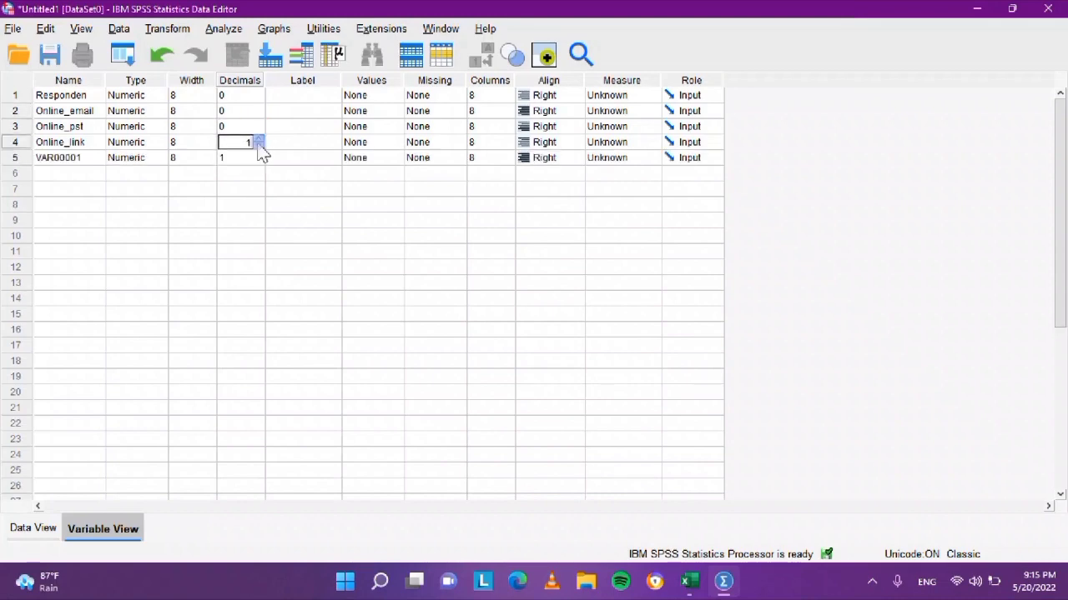
left_click(259, 146)
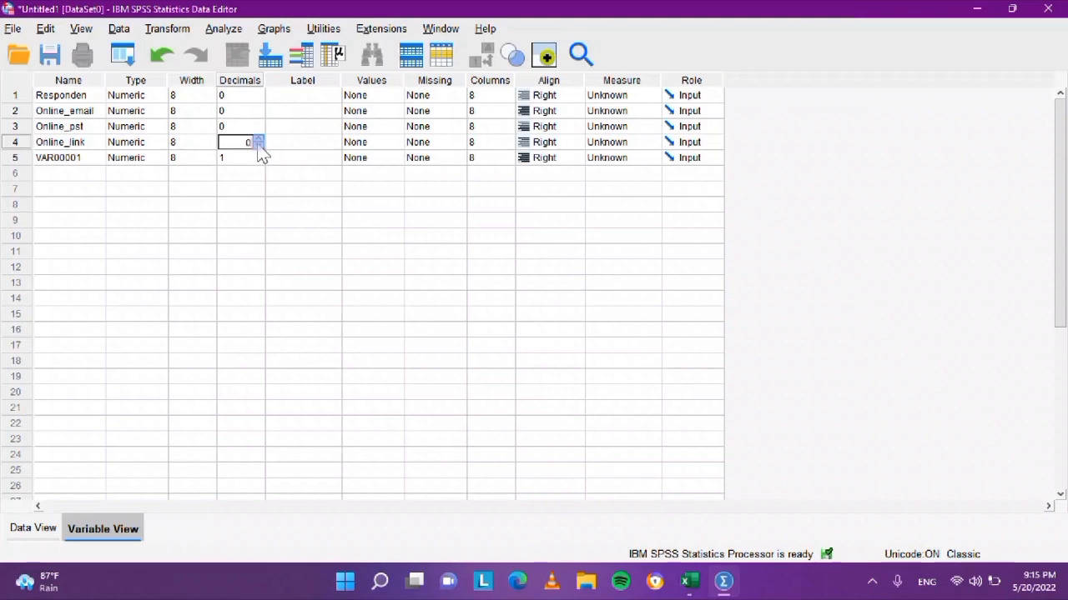
right_click(20, 163)
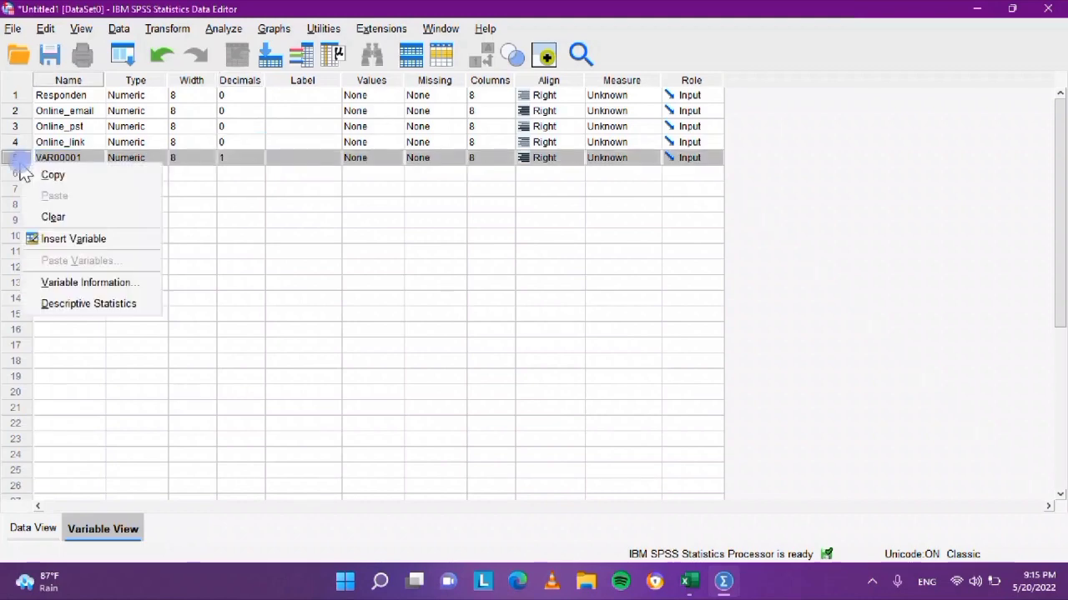
left_click(58, 219)
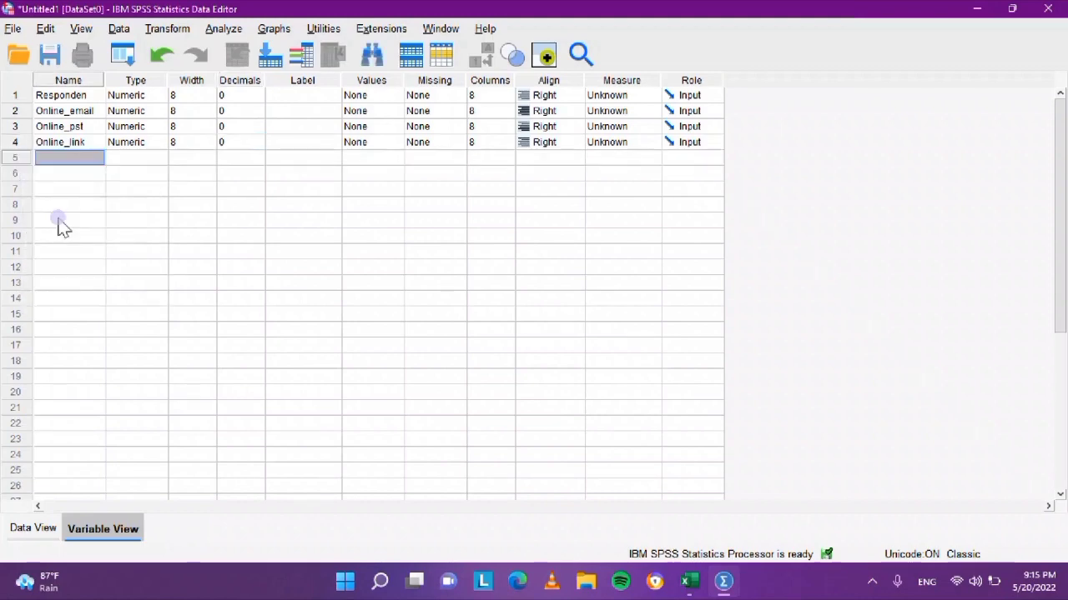
Set the measure of Responden, Online_email, Online_pst and Online_link to Scale, and widen the Responden column in the data grid.
left_click(632, 97)
left_click(640, 110)
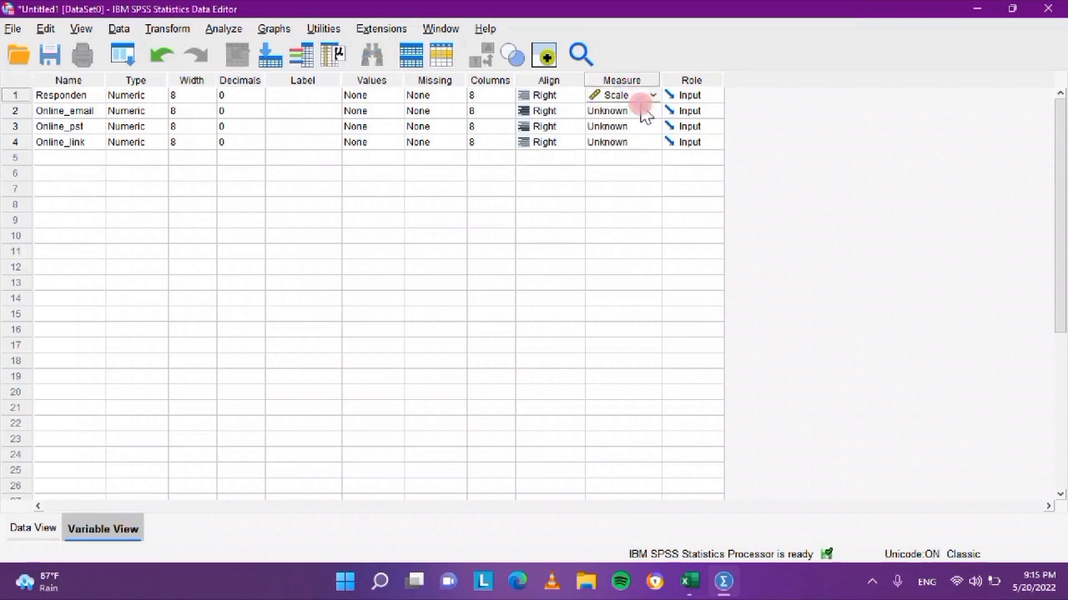
left_click(634, 111)
left_click(622, 111)
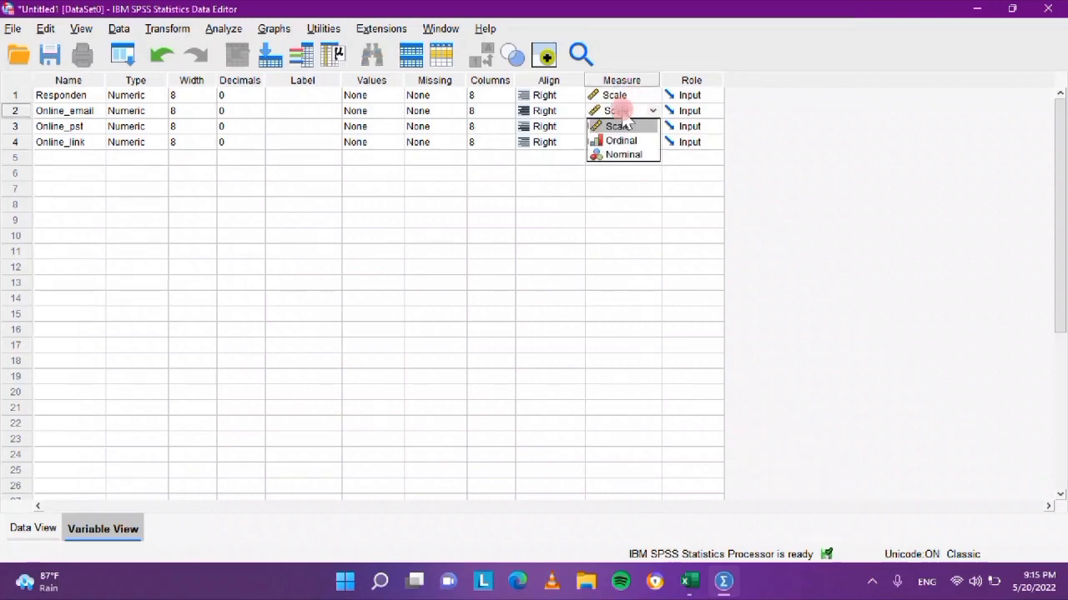
left_click(639, 126)
left_click(639, 128)
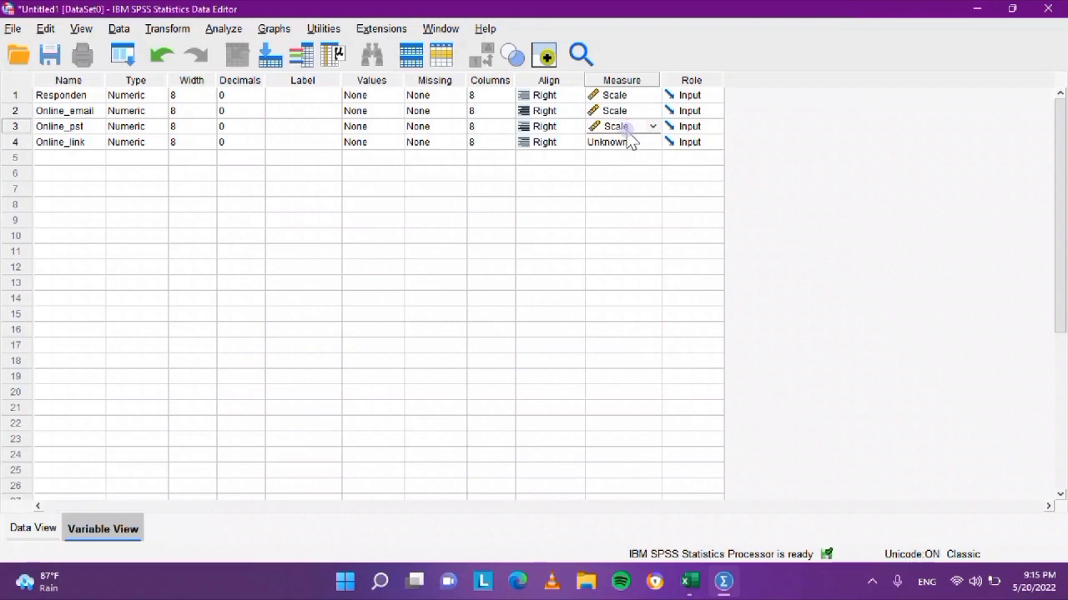
left_click(630, 129)
left_click(634, 143)
left_click(631, 144)
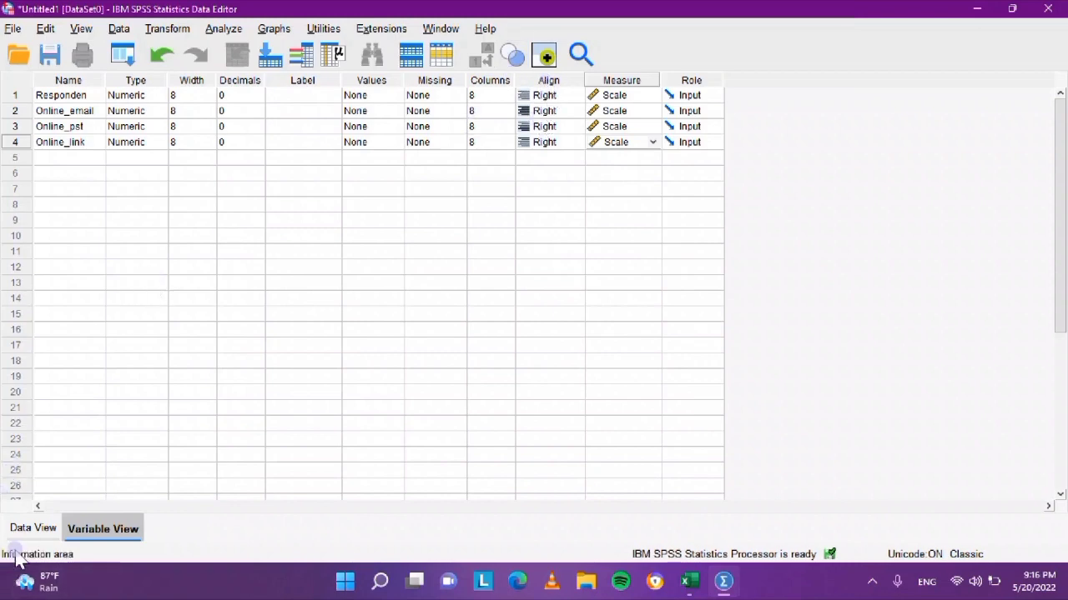
left_click(31, 529)
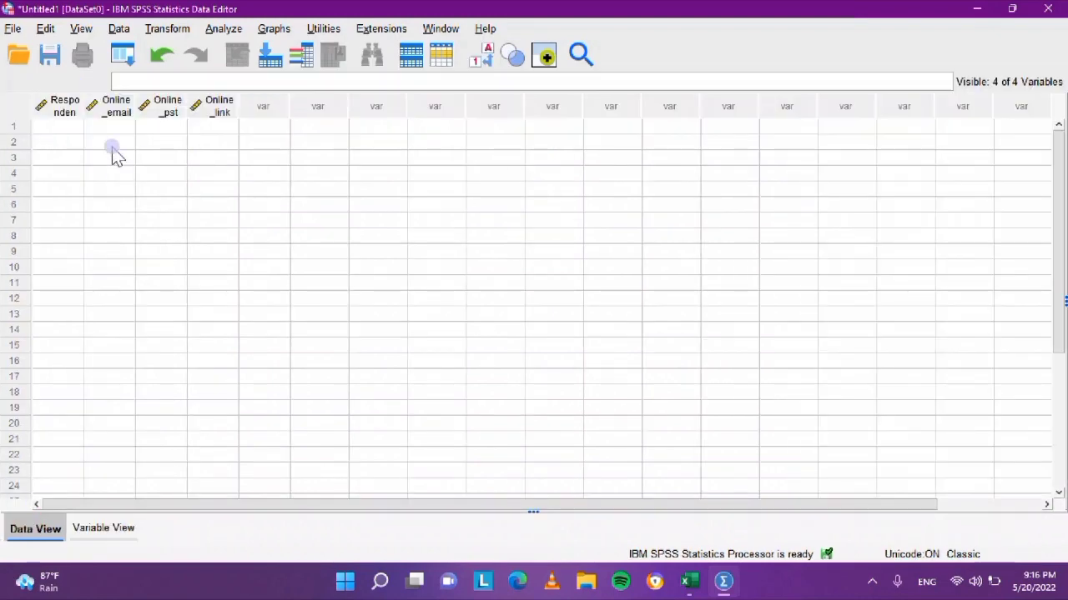
left_click_drag(87, 103, 117, 103)
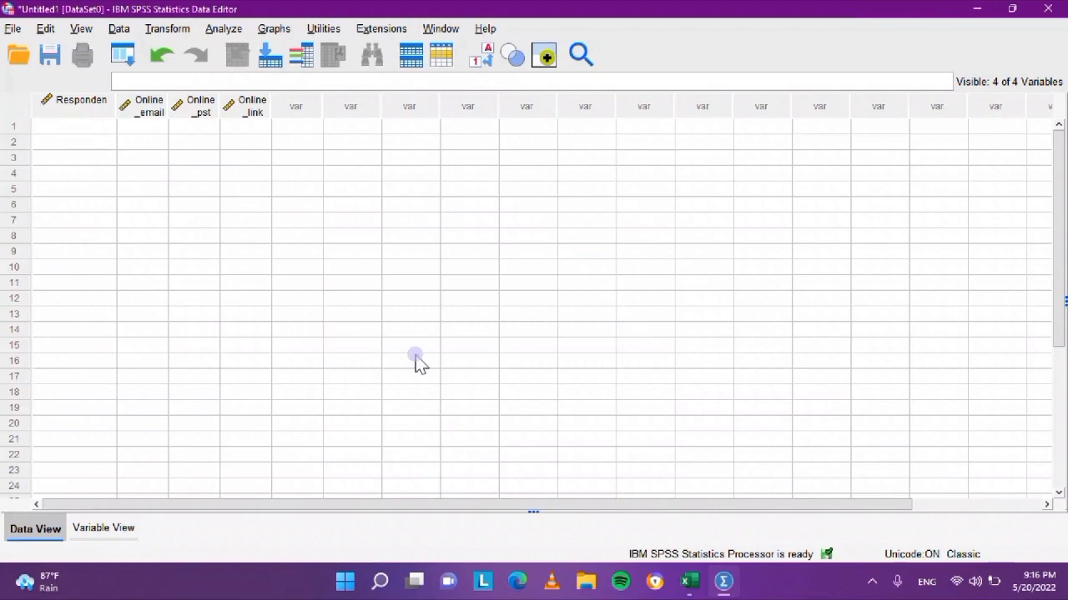
Switch to the DATA workbook in Excel and copy the values in cells B4:F14, from Responden through online-link.
left_click(689, 581)
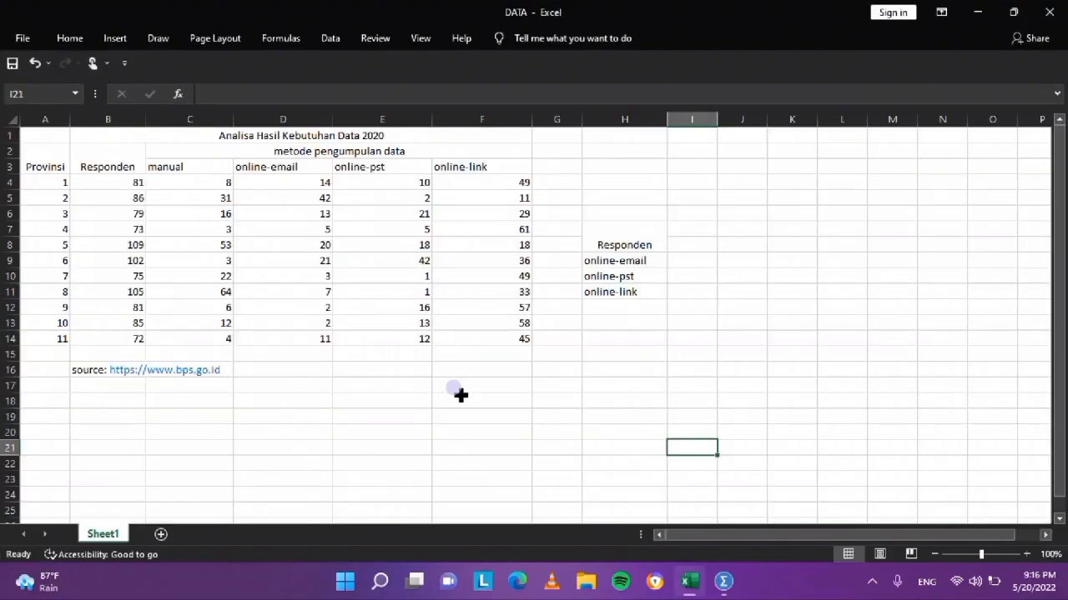
left_click(129, 183)
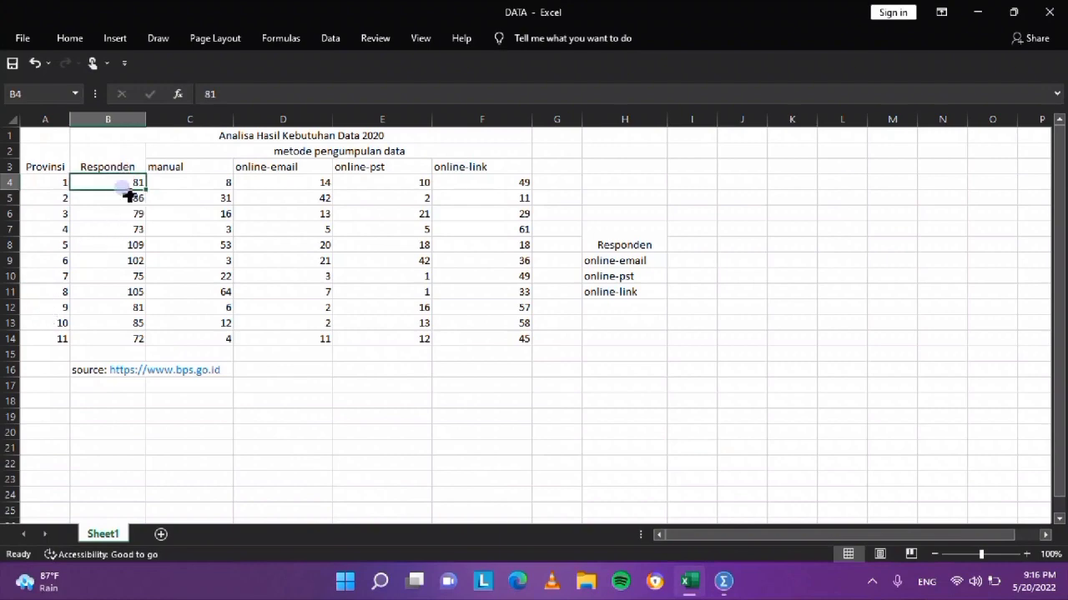
mouse_move(122, 191)
left_mouse_down()
mouse_move(243, 199)
mouse_move(77, 185)
mouse_move(117, 186)
left_mouse_up()
left_click_drag(117, 185, 513, 344)
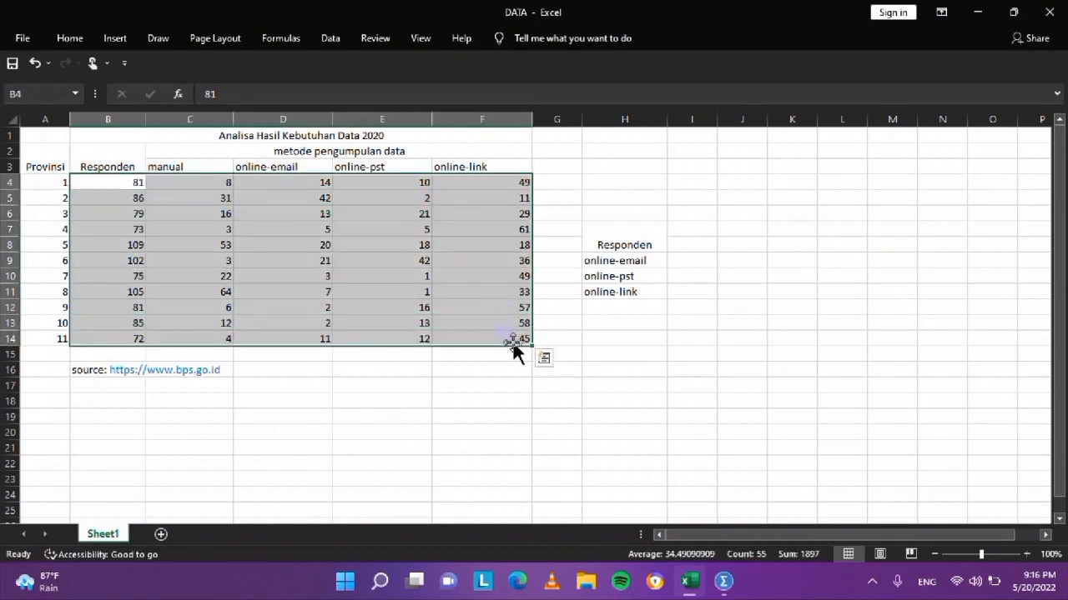
key("ctrl+c")
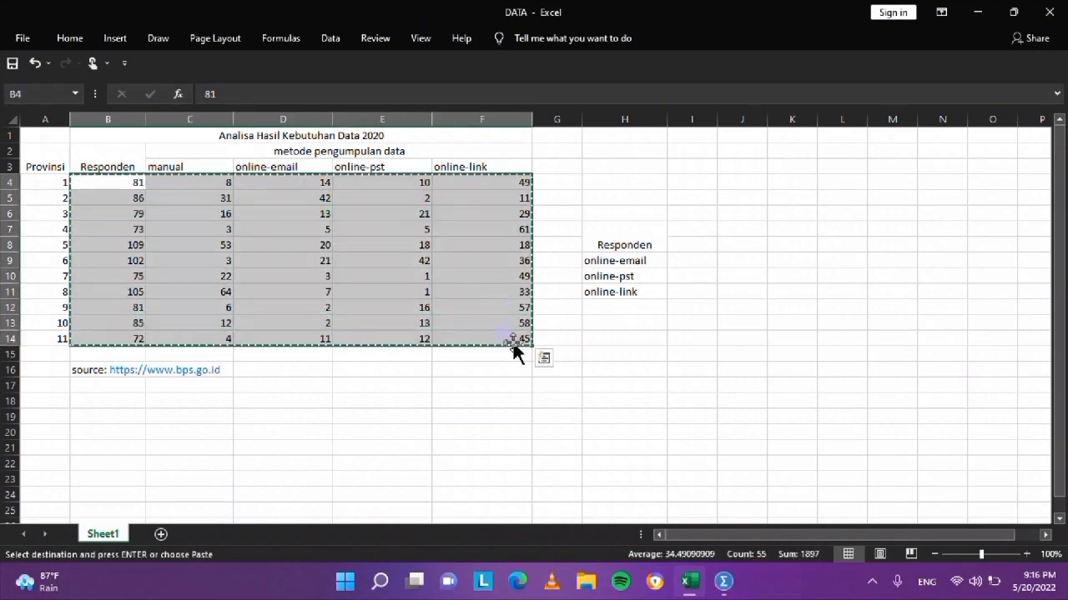
Switch back to SPSS and paste the copied values starting at the first Responden cell.
left_click(723, 582)
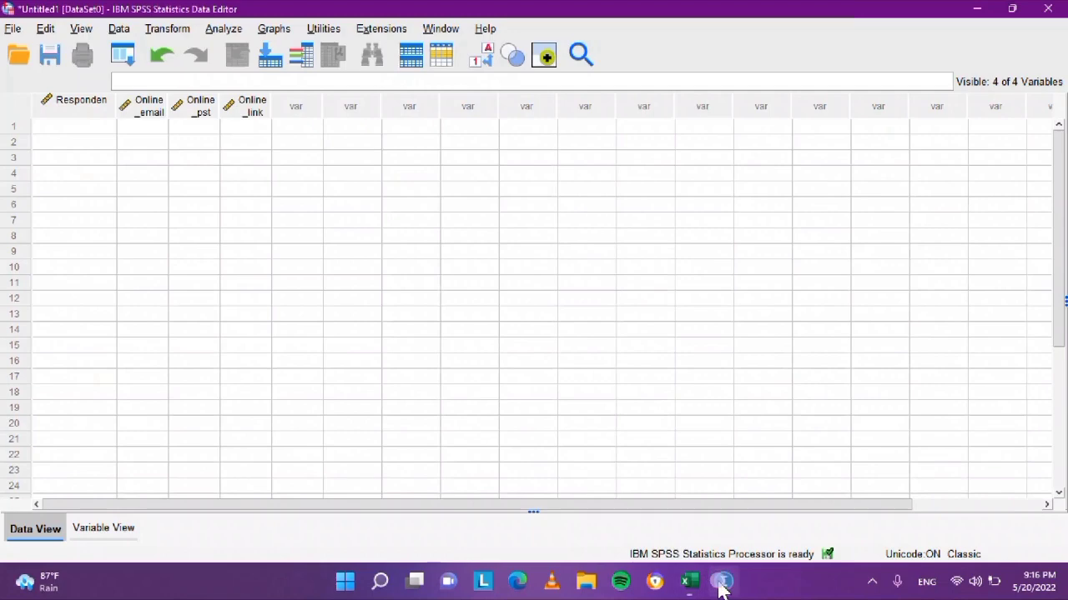
right_click(81, 131)
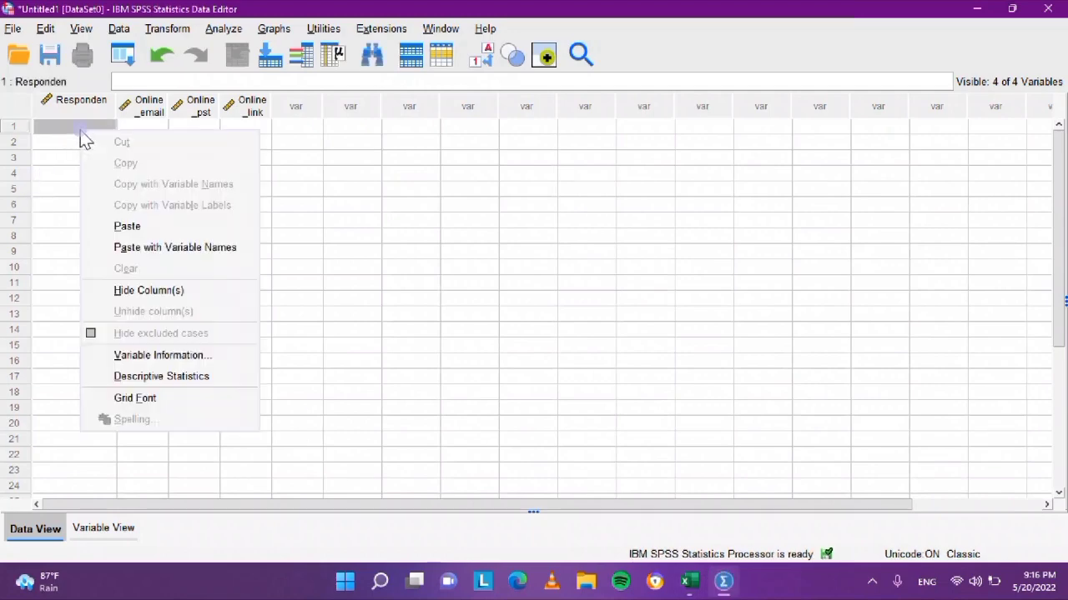
left_click(169, 229)
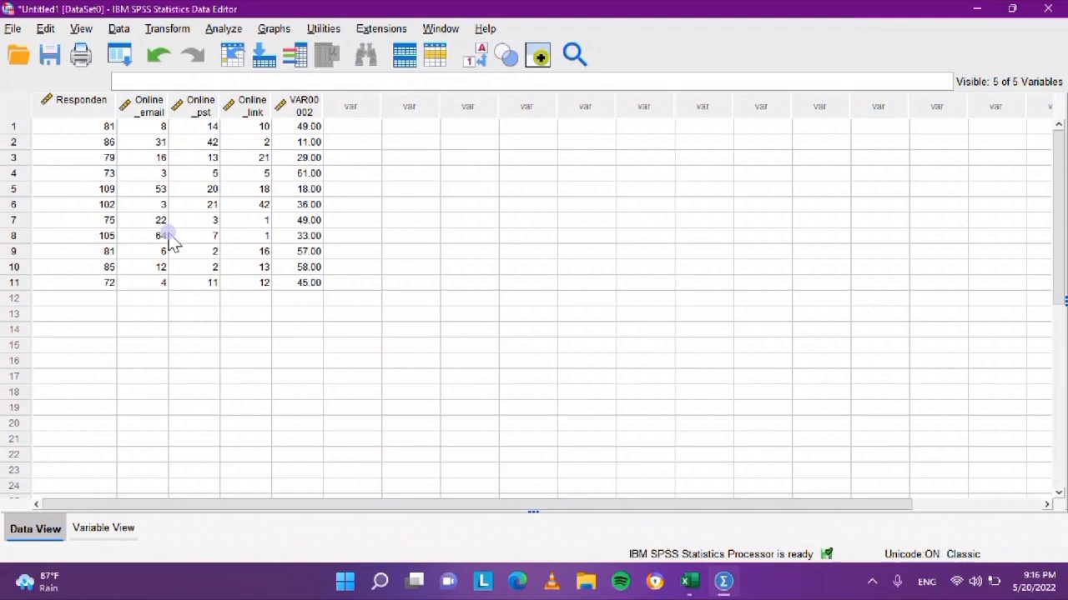
Delete the surplus fifth variable from the variable definitions and return to the data grid.
left_click(104, 528)
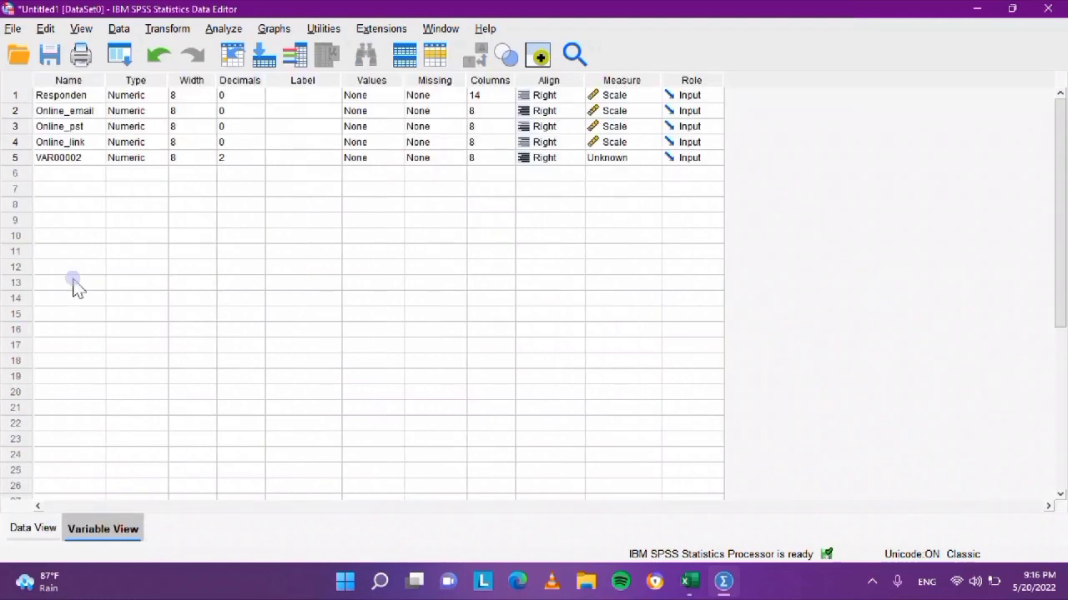
right_click(15, 158)
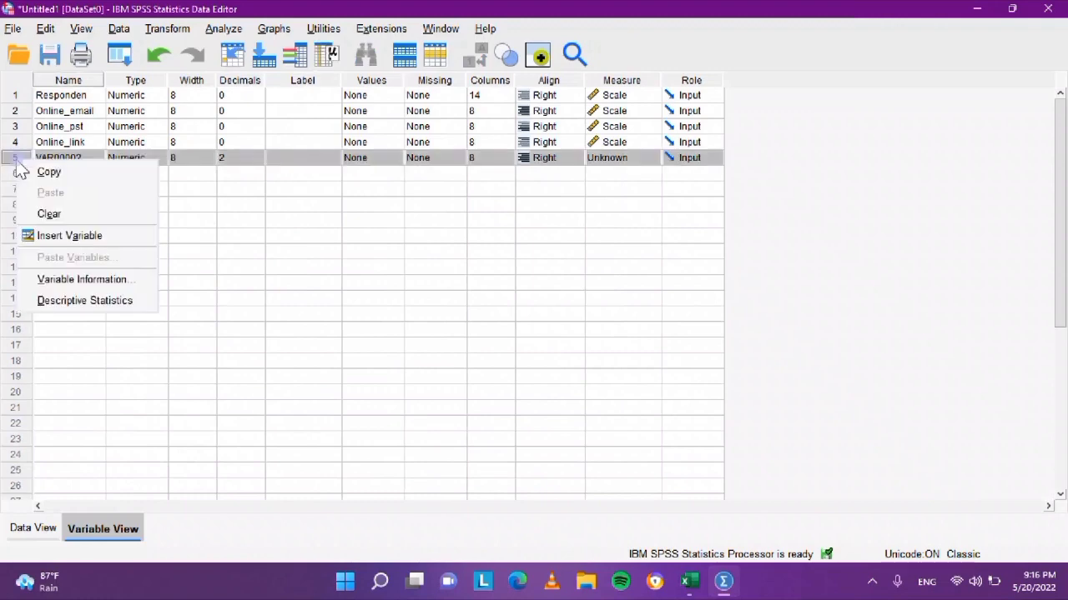
left_click(46, 215)
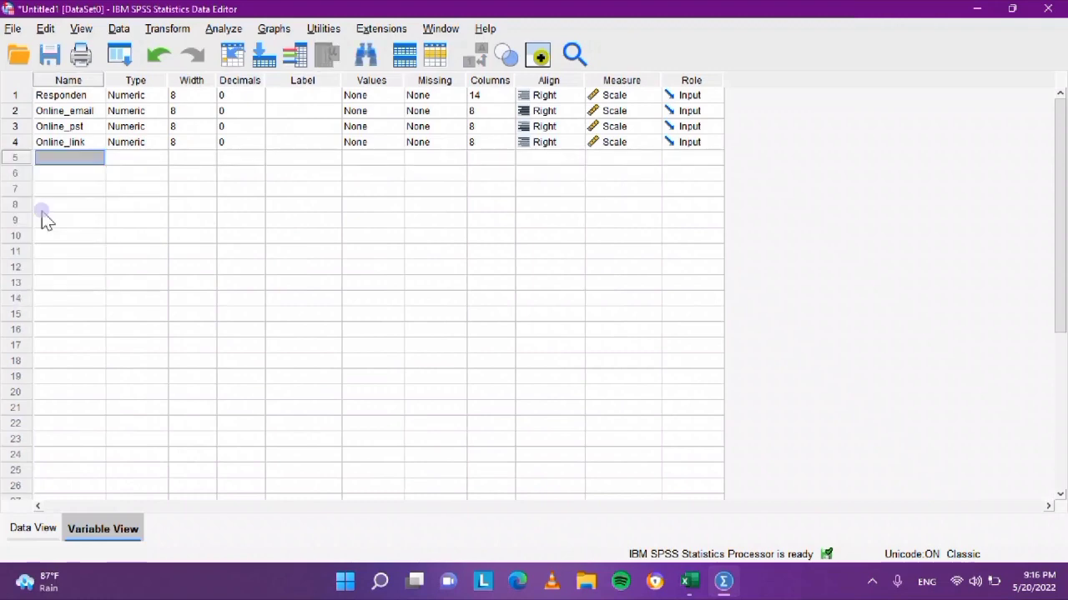
left_click(48, 528)
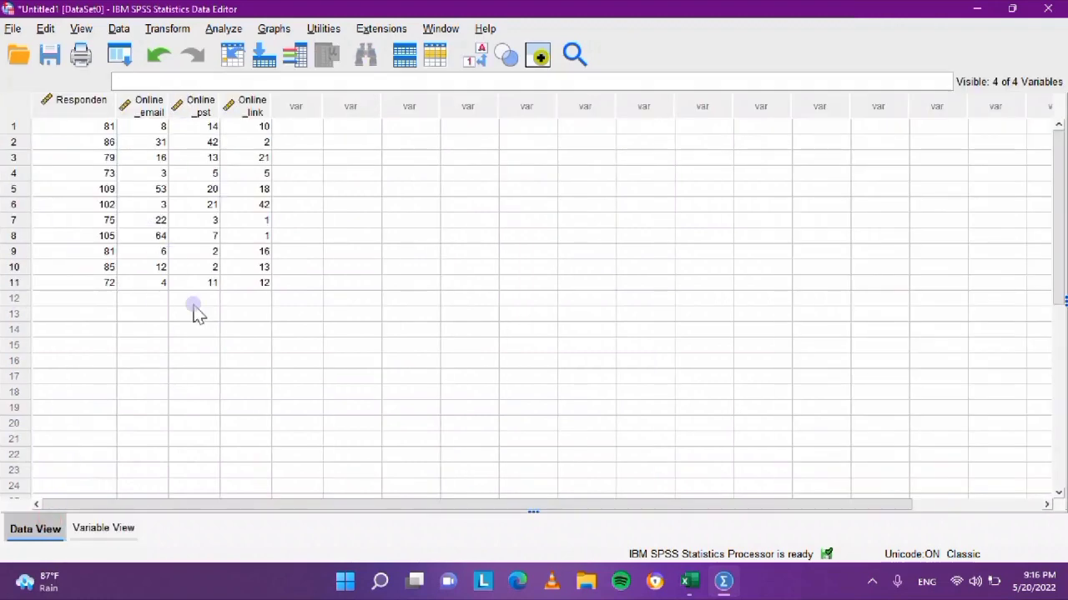
Start a Linear Regression analysis and assign Responden as the dependent variable.
left_click(225, 29)
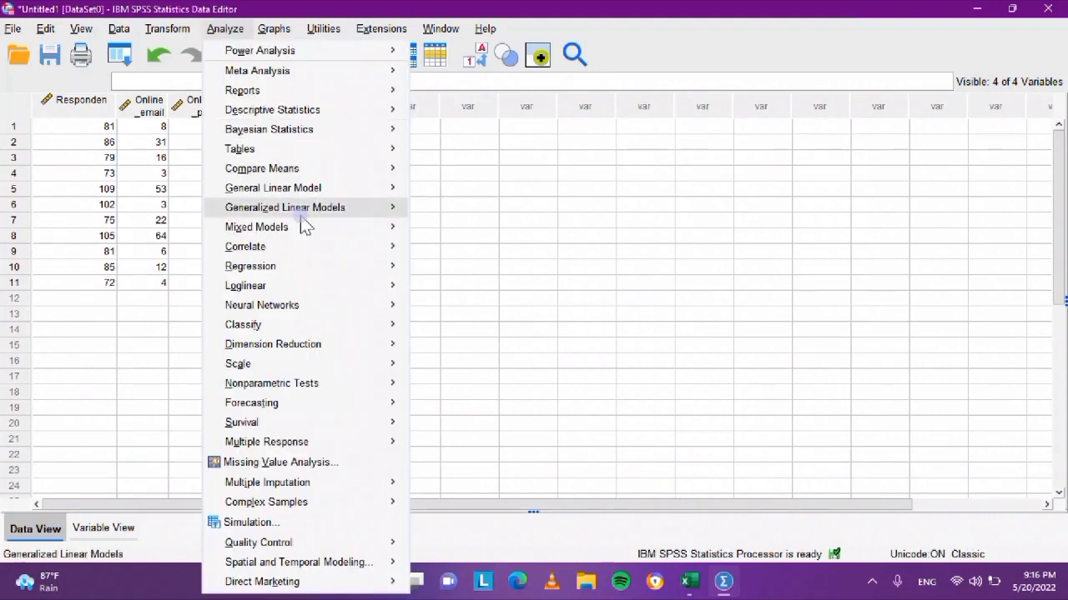
left_click(313, 248)
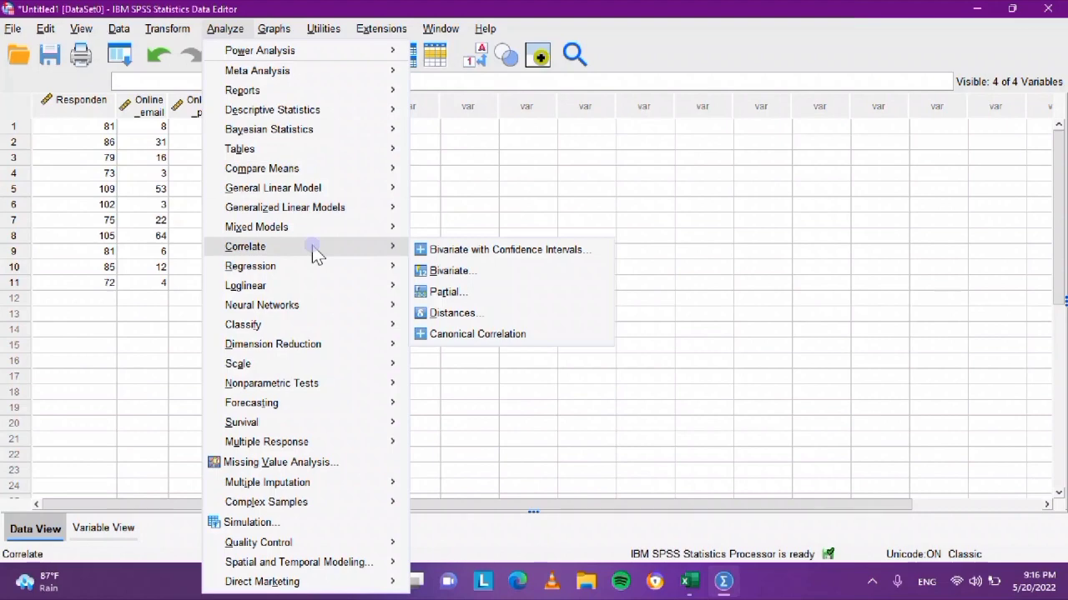
mouse_move(319, 276)
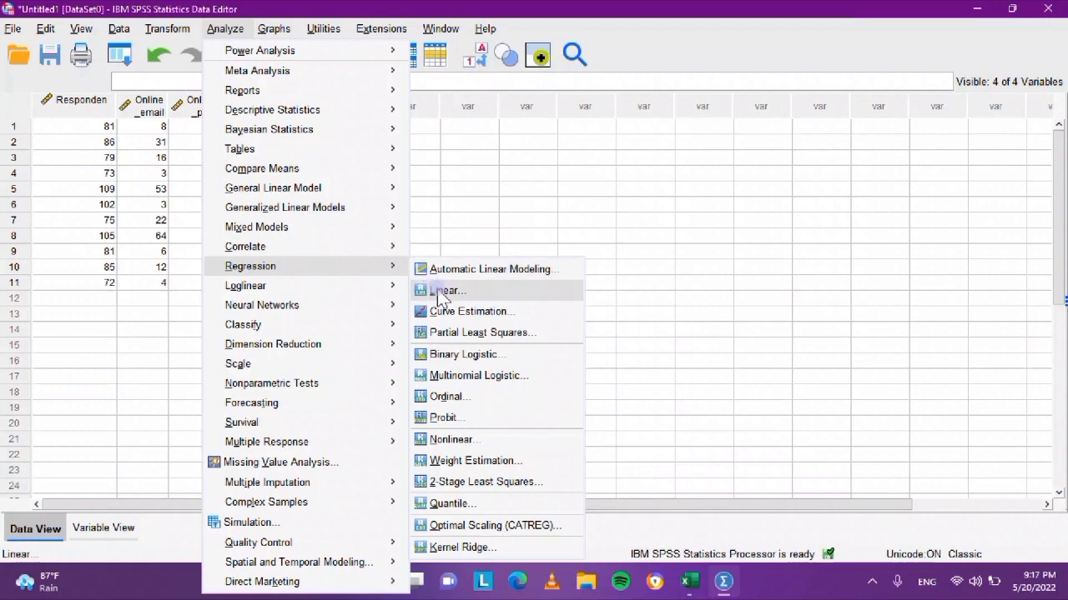
left_click(441, 298)
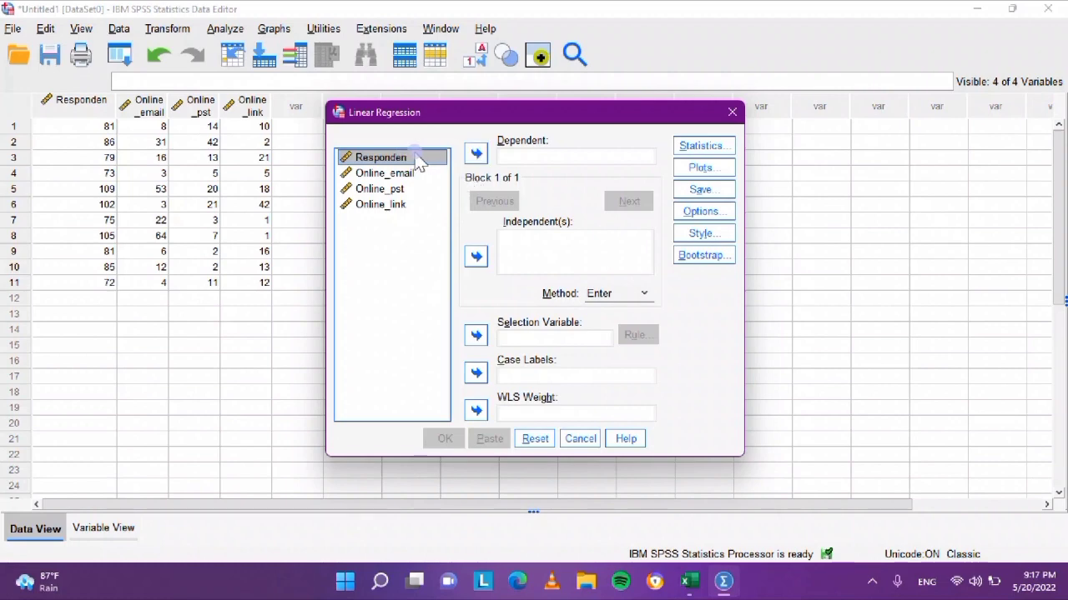
left_click_drag(417, 158, 560, 162)
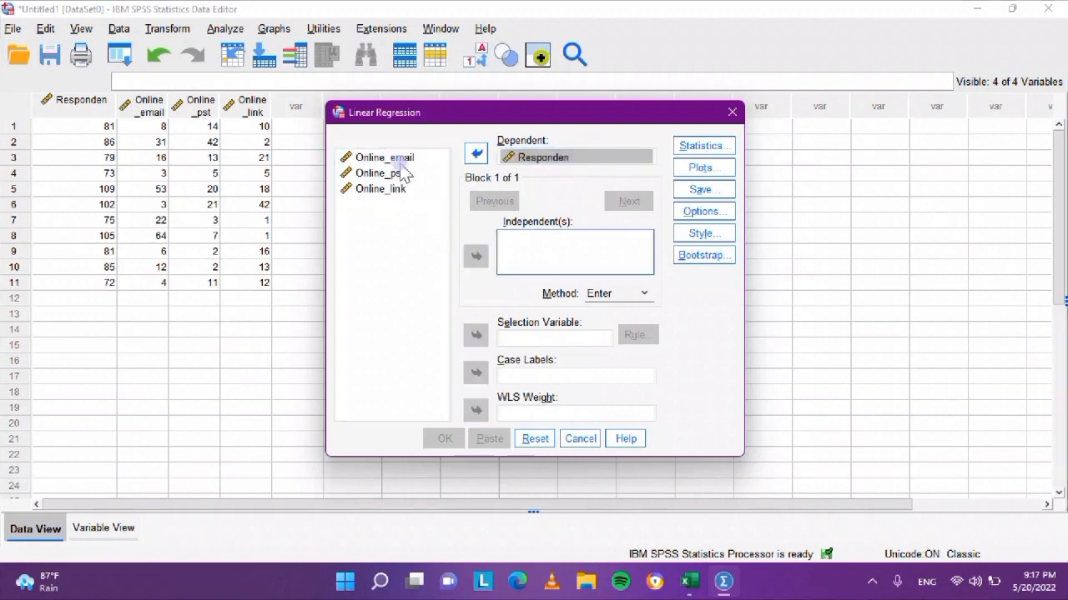
Add Online_email, Online_pst and Online_link as the independent variables of the regression.
left_click(399, 164)
left_click_drag(401, 167, 517, 255)
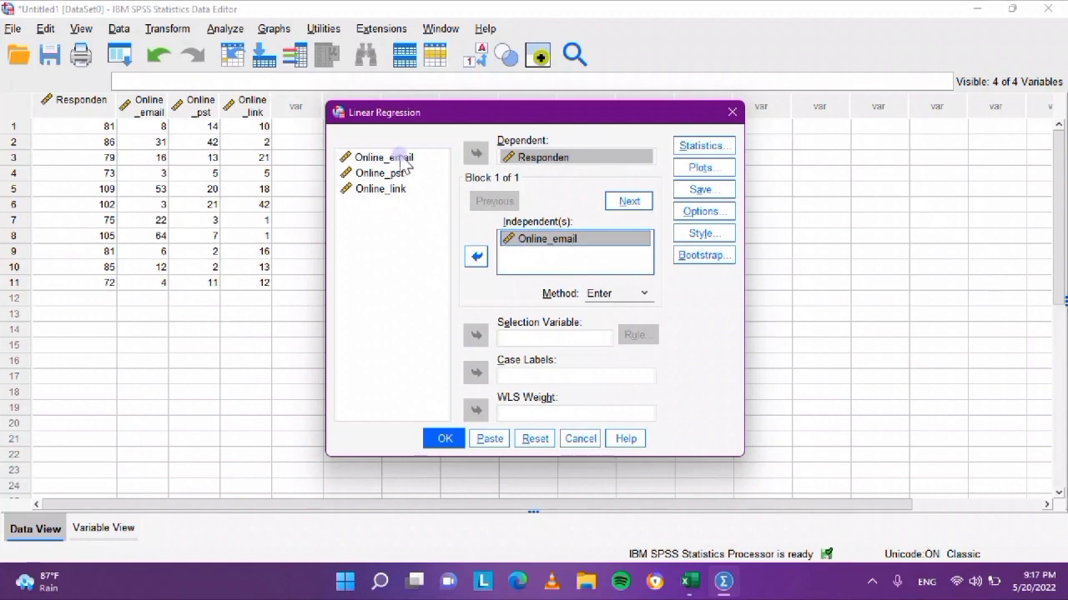
left_click_drag(396, 176, 536, 267)
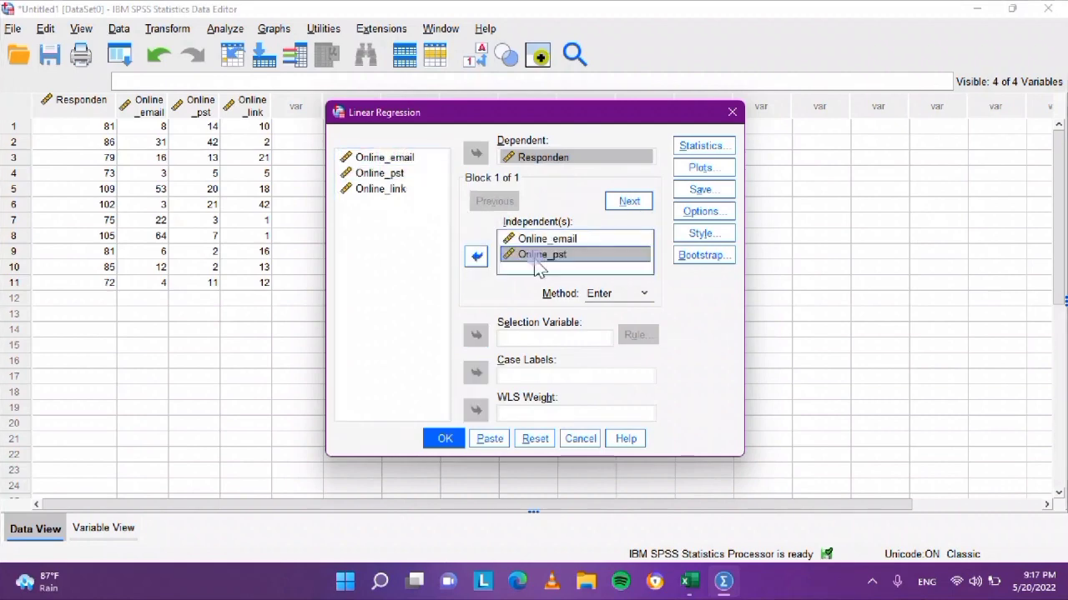
left_click_drag(380, 189, 518, 265)
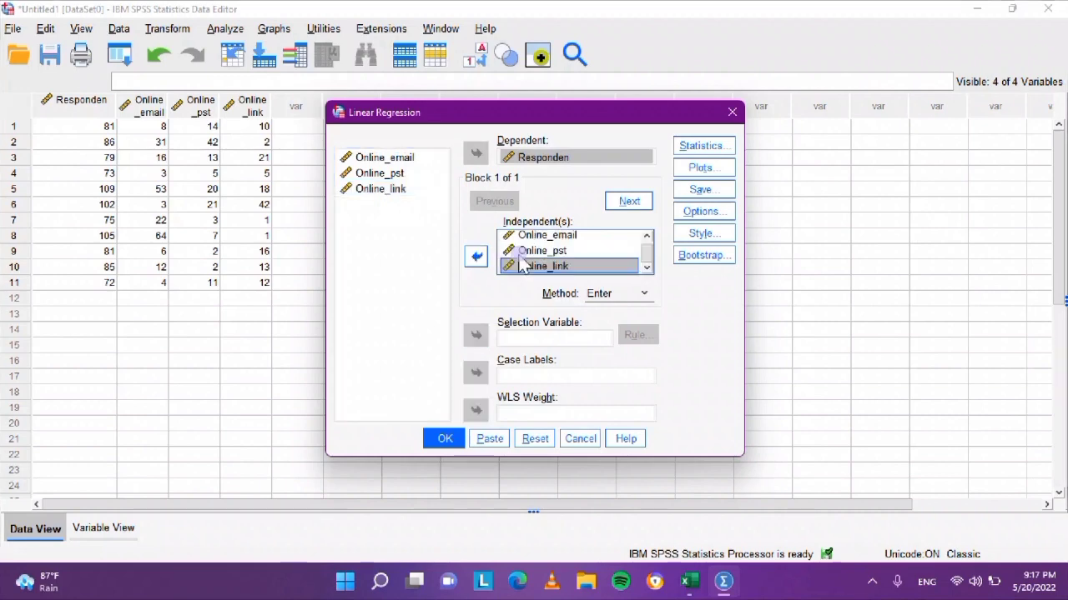
Review the regression's Statistics, Plots and Save options, leaving their default settings in place.
left_click(688, 159)
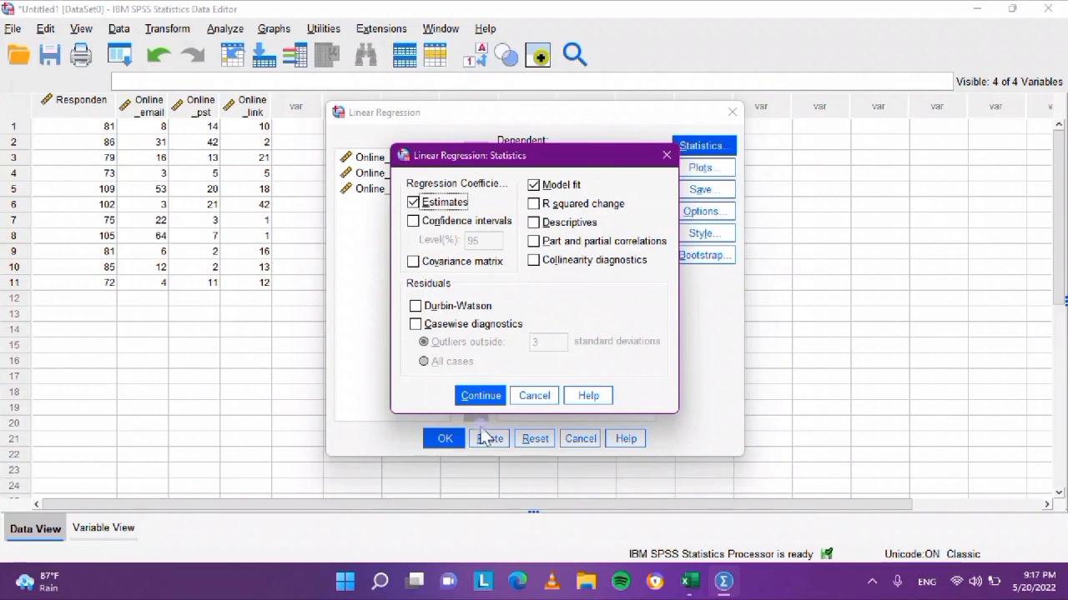
left_click(481, 395)
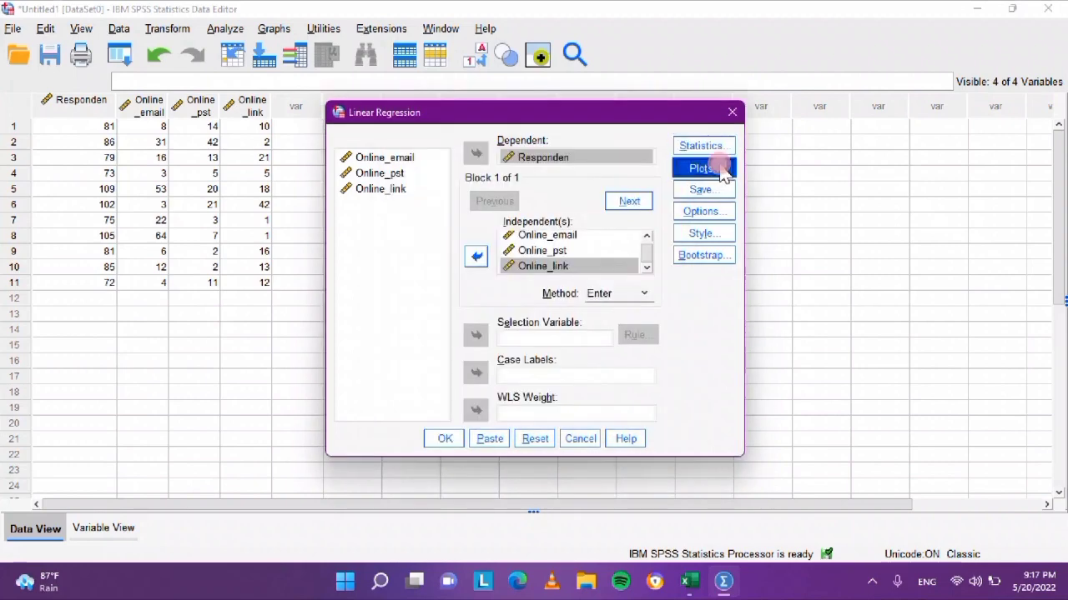
left_click(719, 167)
left_click(479, 390)
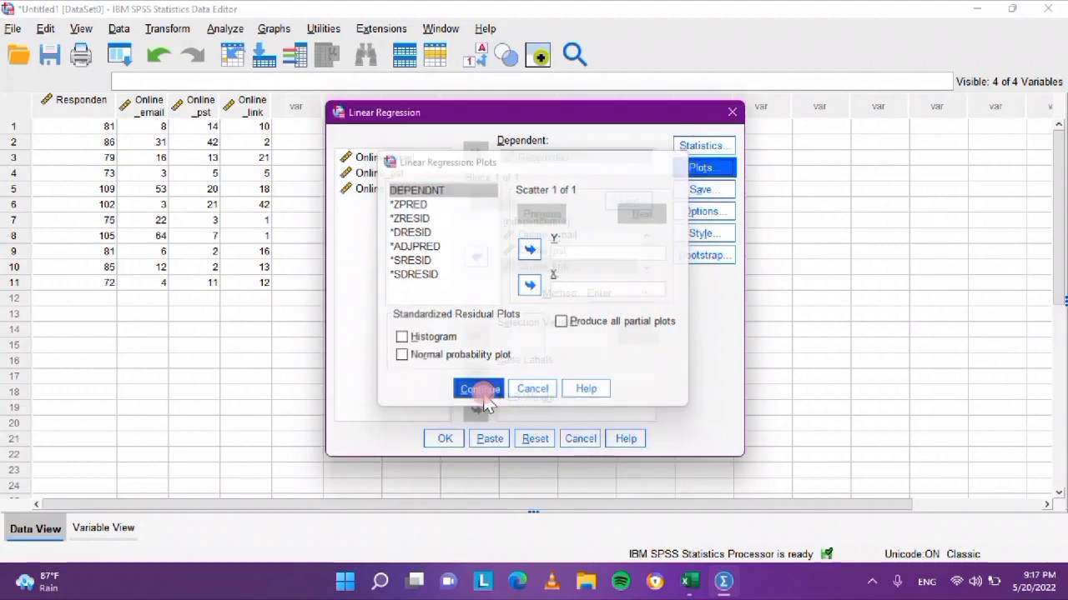
left_click(691, 188)
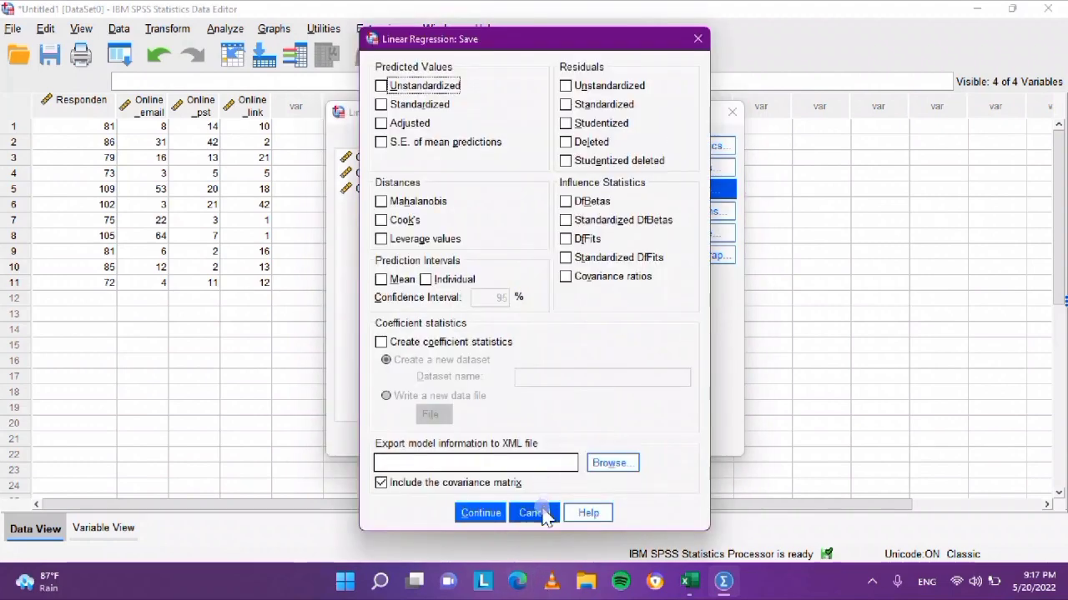
left_click(532, 512)
Request all partial plots, the residual histogram and the normal probability plot for the regression, and accept the plot settings.
left_click(703, 167)
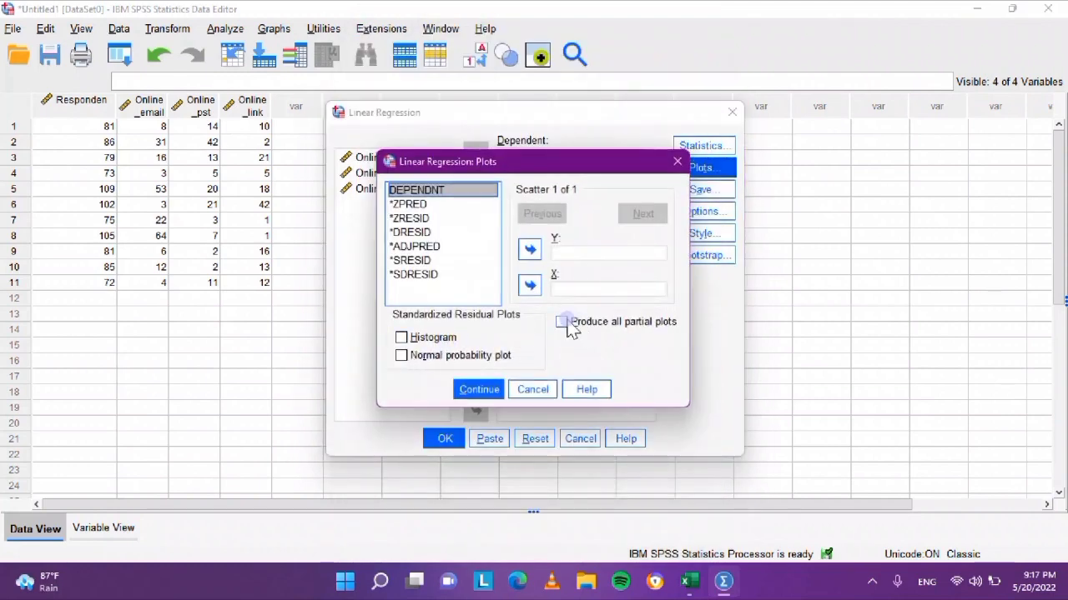
left_click(563, 322)
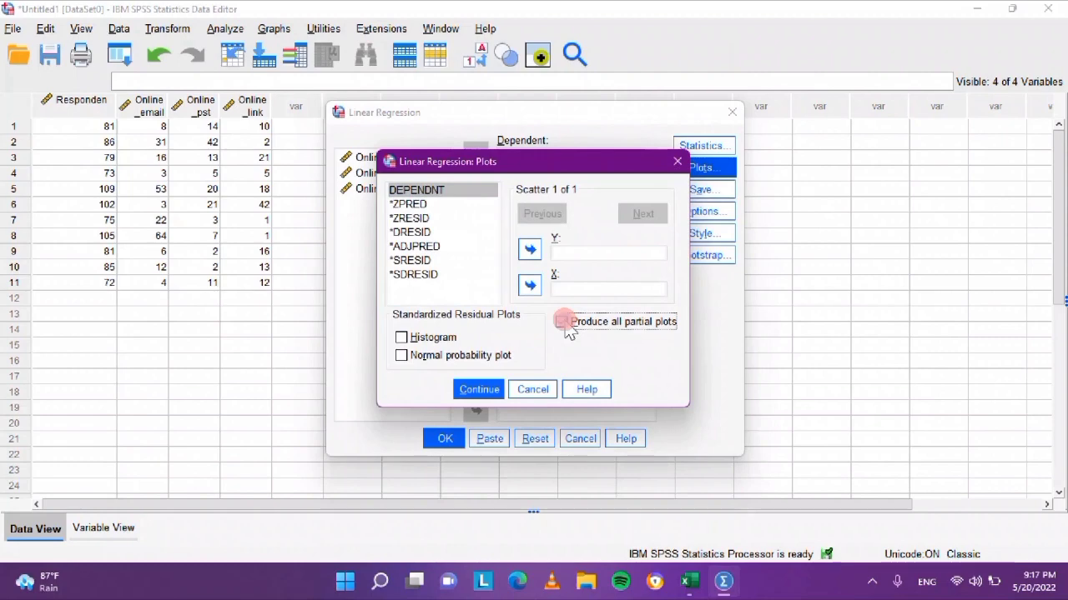
left_click(405, 344)
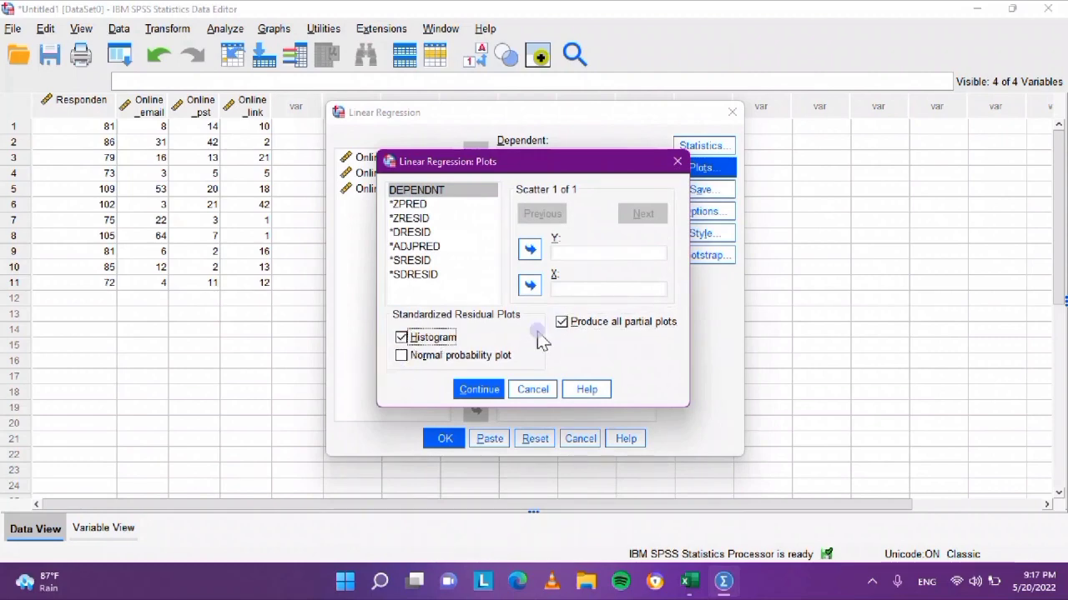
left_click(403, 358)
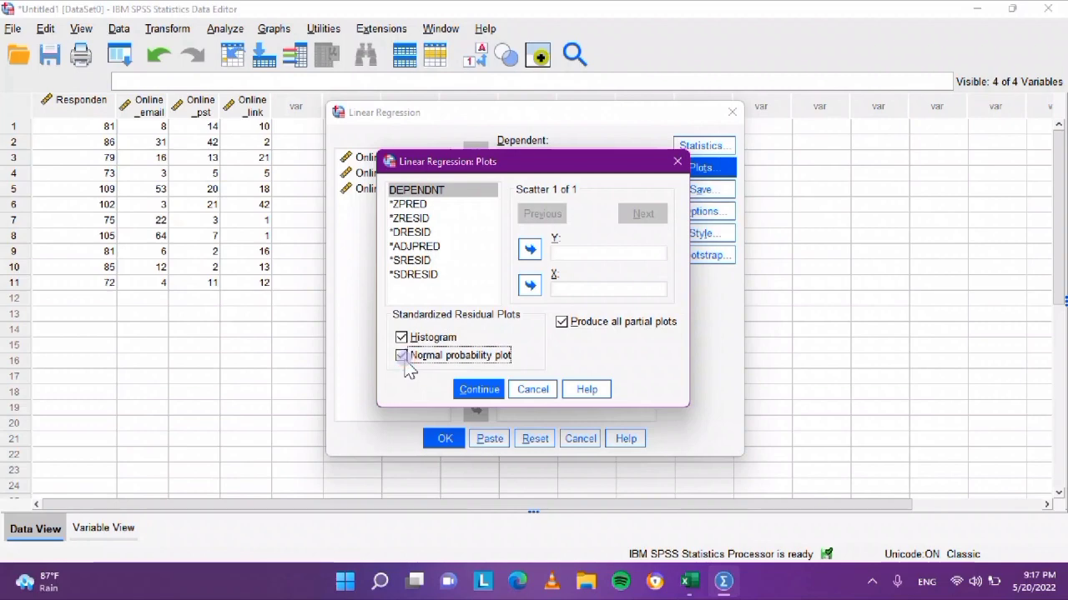
left_click(477, 391)
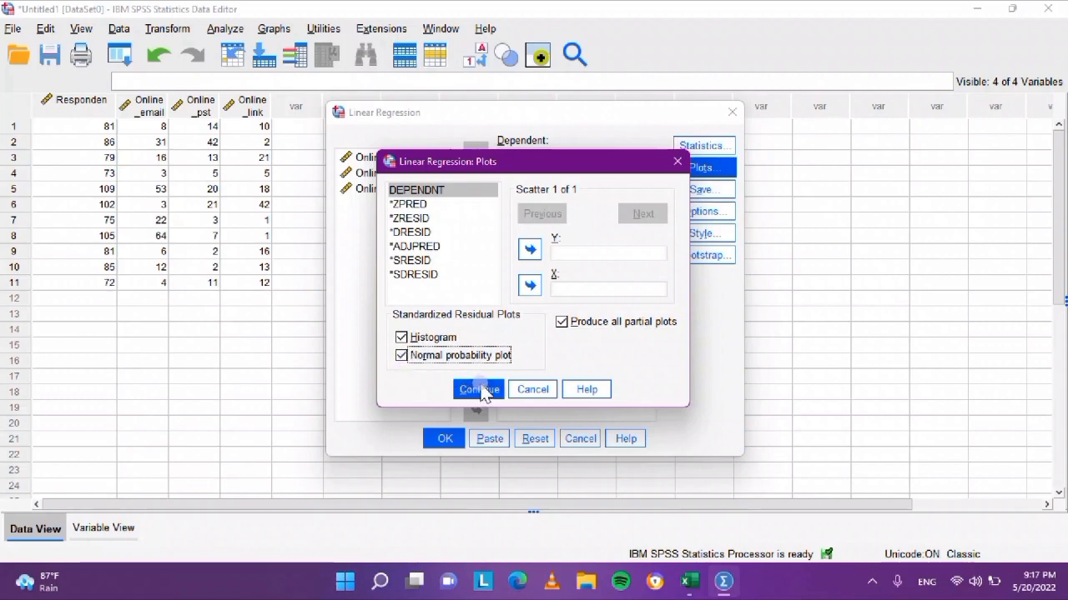
left_click(488, 391)
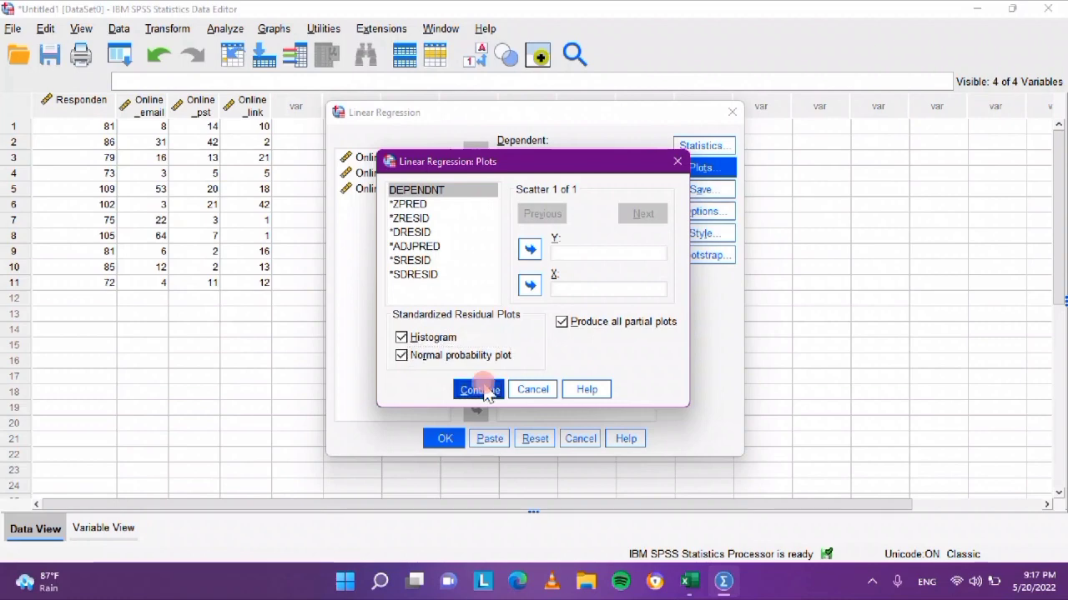
Run the linear regression and review its Model Summary, ANOVA, Coefficients and Residuals Statistics tables.
left_click(444, 439)
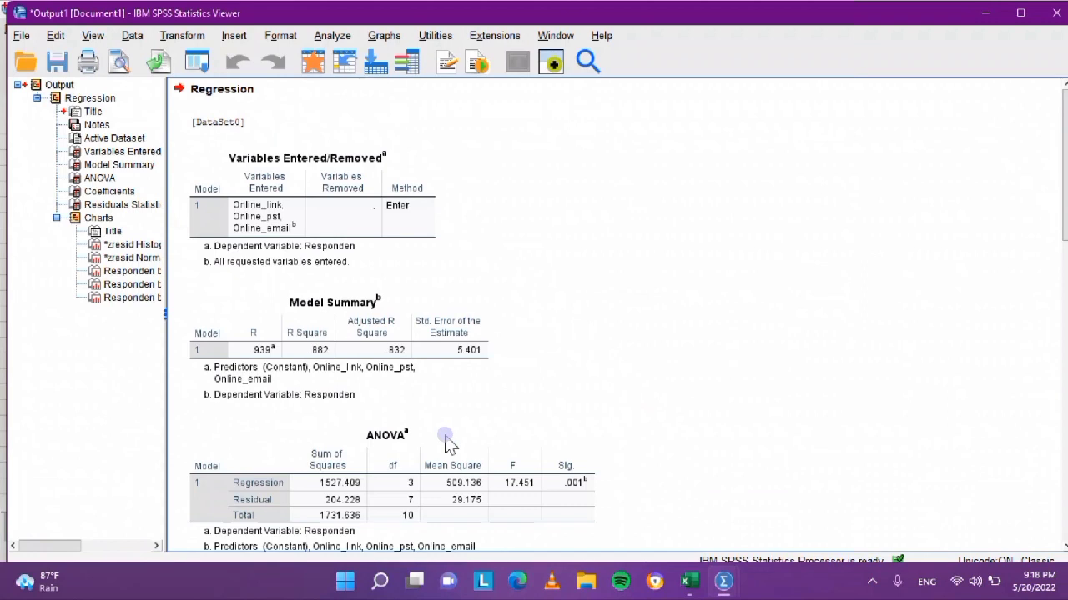
scroll(446, 442, "down", 3)
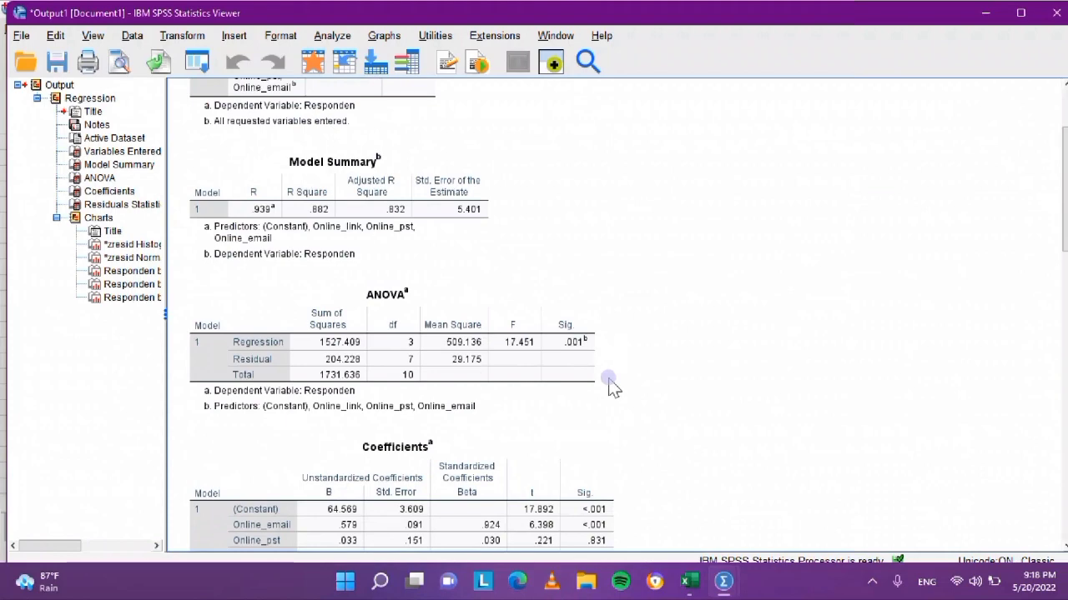
scroll(611, 386, "down", 3)
scroll(612, 386, "down", 2)
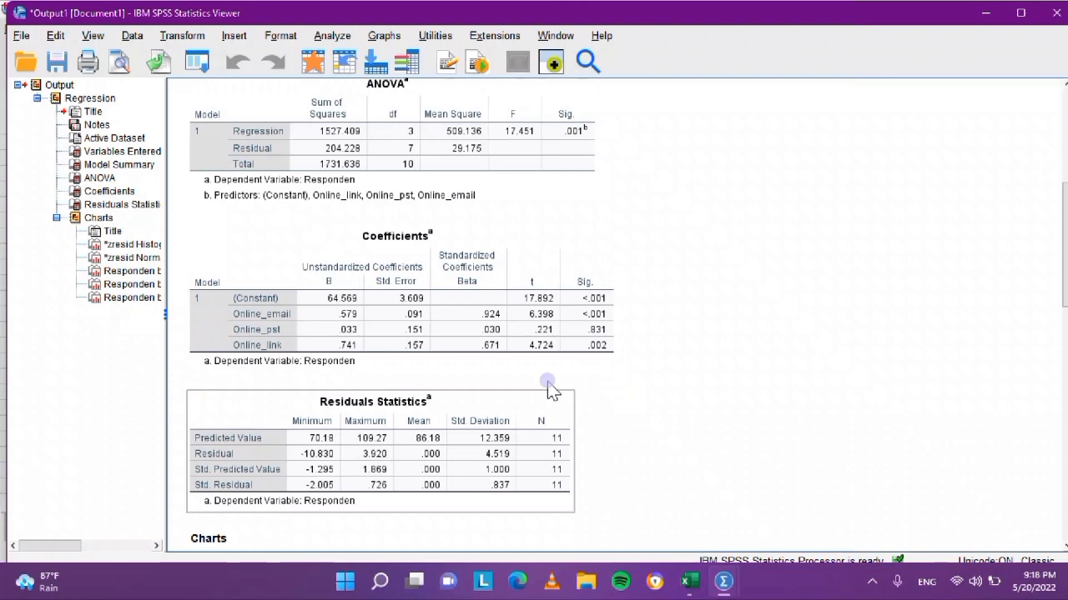
scroll(626, 415, "down", 2)
scroll(626, 415, "down", 2)
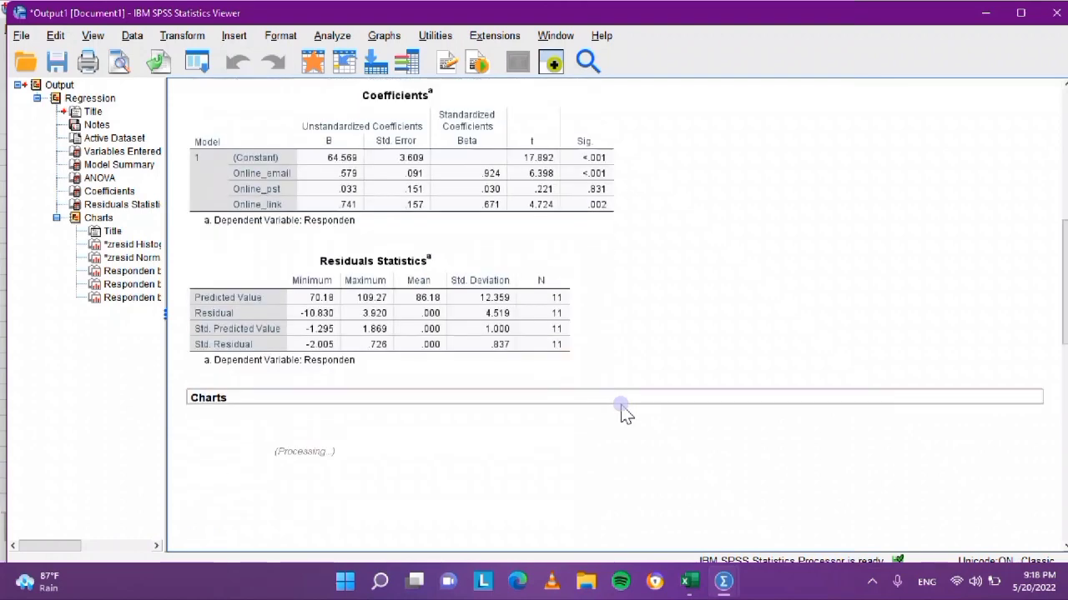
Examine the histogram and the normal P-P plot of the regression standardized residuals.
scroll(639, 346, "down", 8)
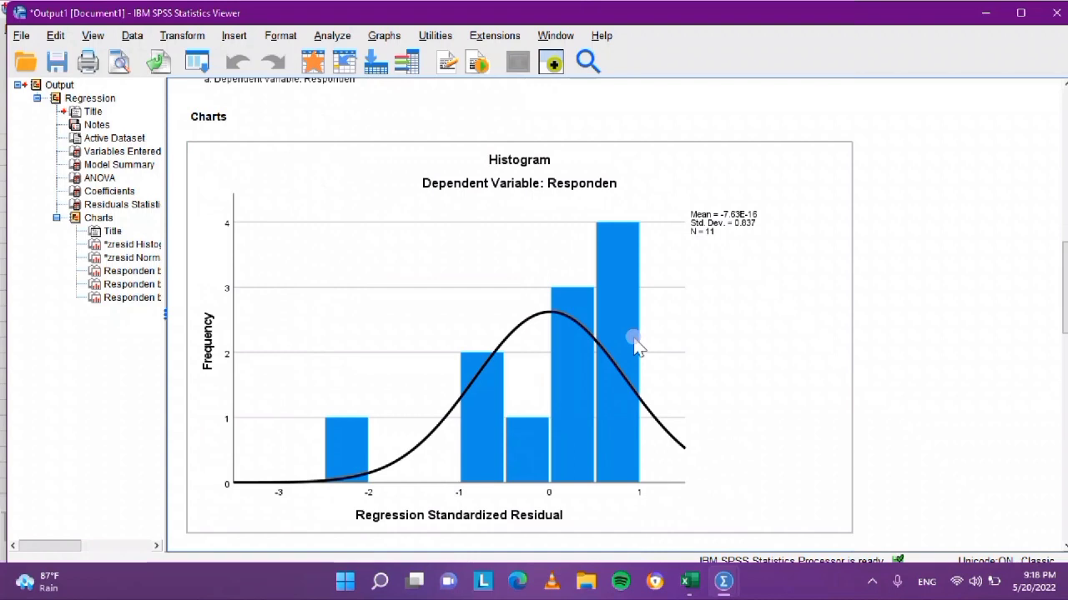
scroll(637, 346, "down", 4)
scroll(636, 346, "down", 6)
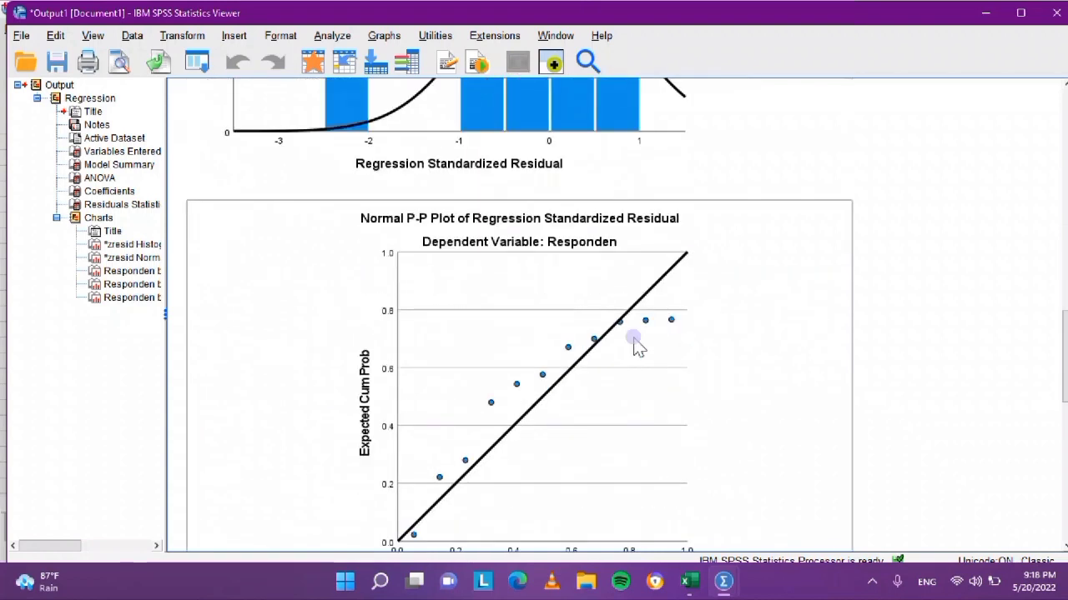
scroll(637, 346, "down", 2)
scroll(636, 346, "down", 4)
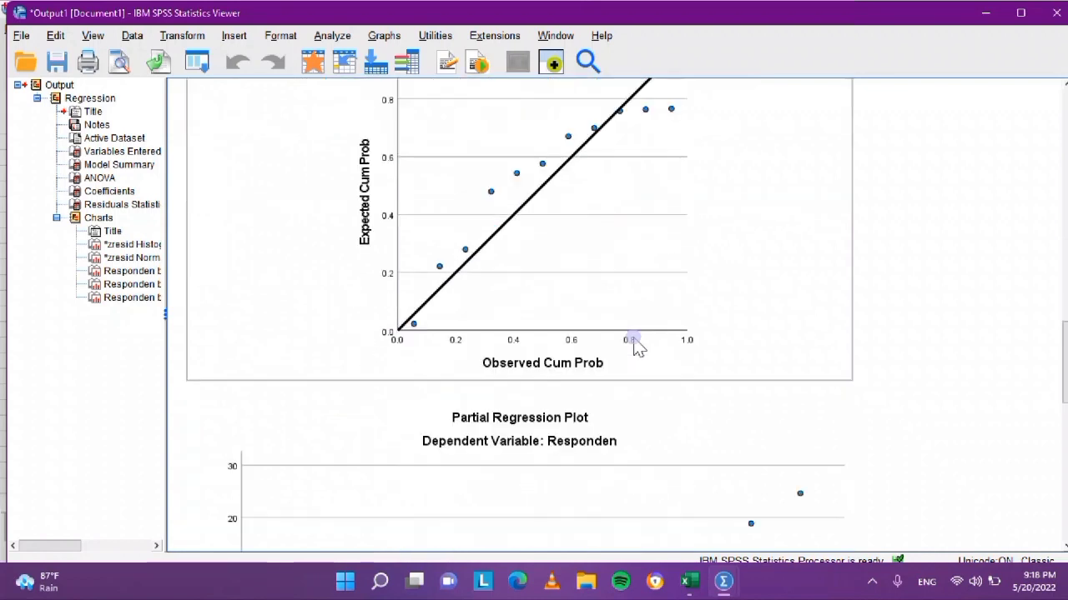
Examine the partial regression plots of Responden against Online_email, Online_pst and Online_link.
scroll(636, 346, "down", 4)
scroll(636, 345, "down", 4)
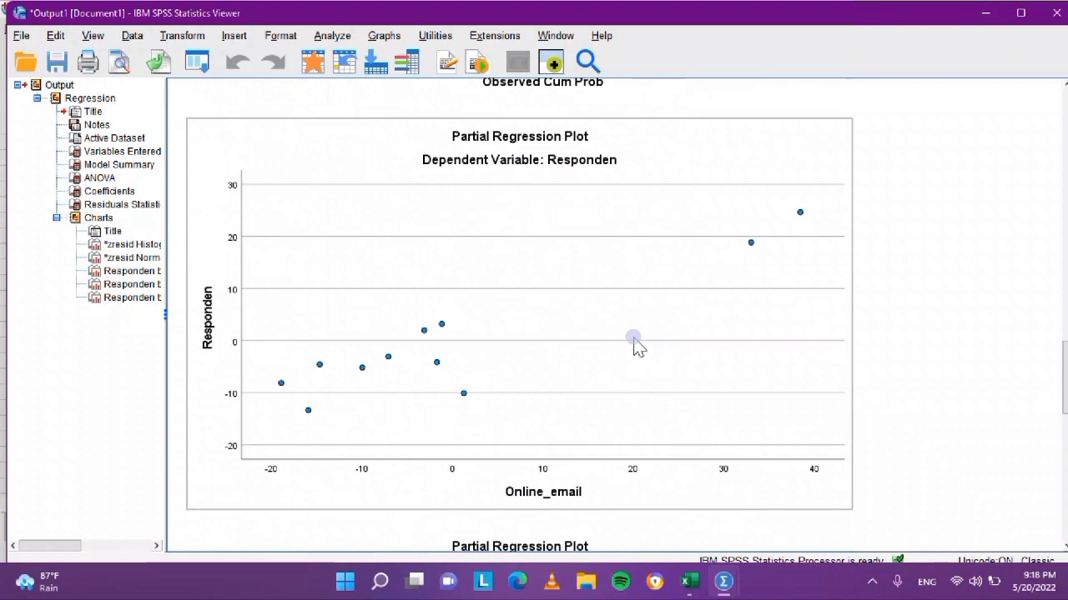
scroll(637, 345, "down", 4)
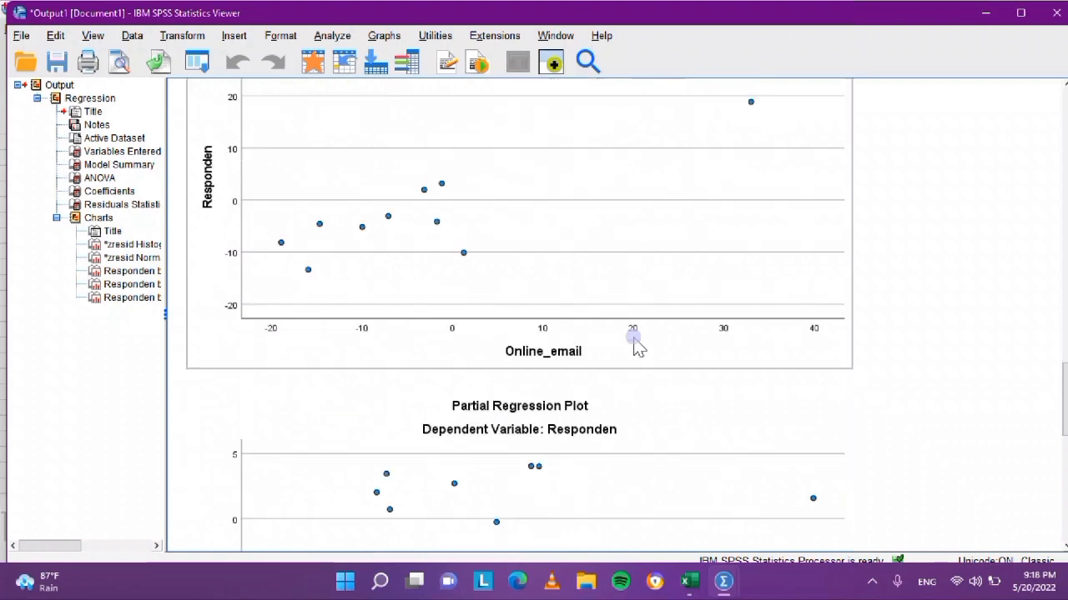
scroll(636, 346, "up", 4)
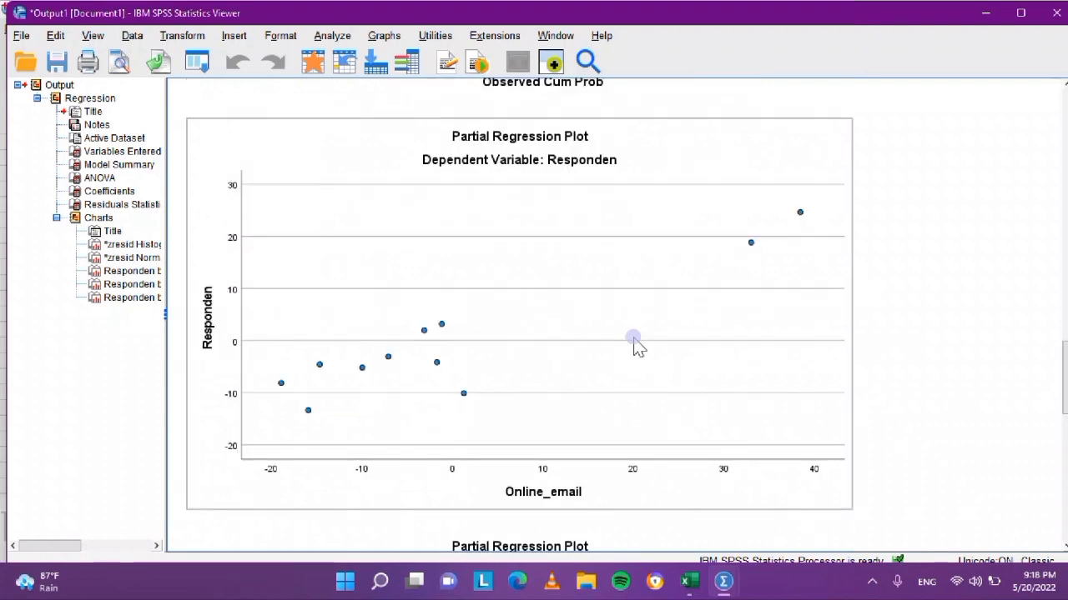
scroll(636, 345, "up", 10)
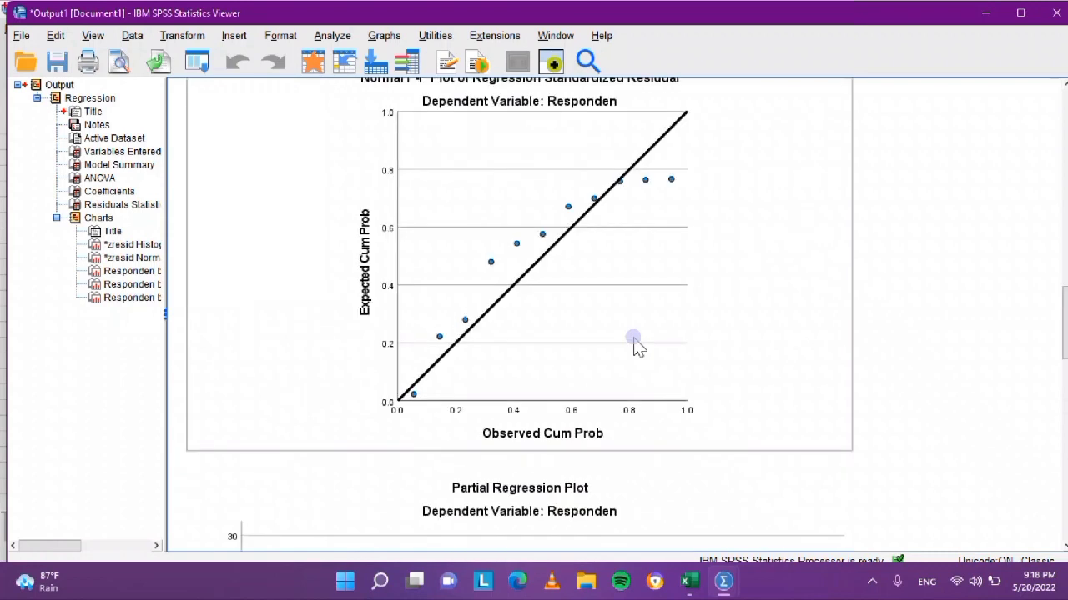
scroll(636, 345, "down", 10)
scroll(636, 345, "down", 8)
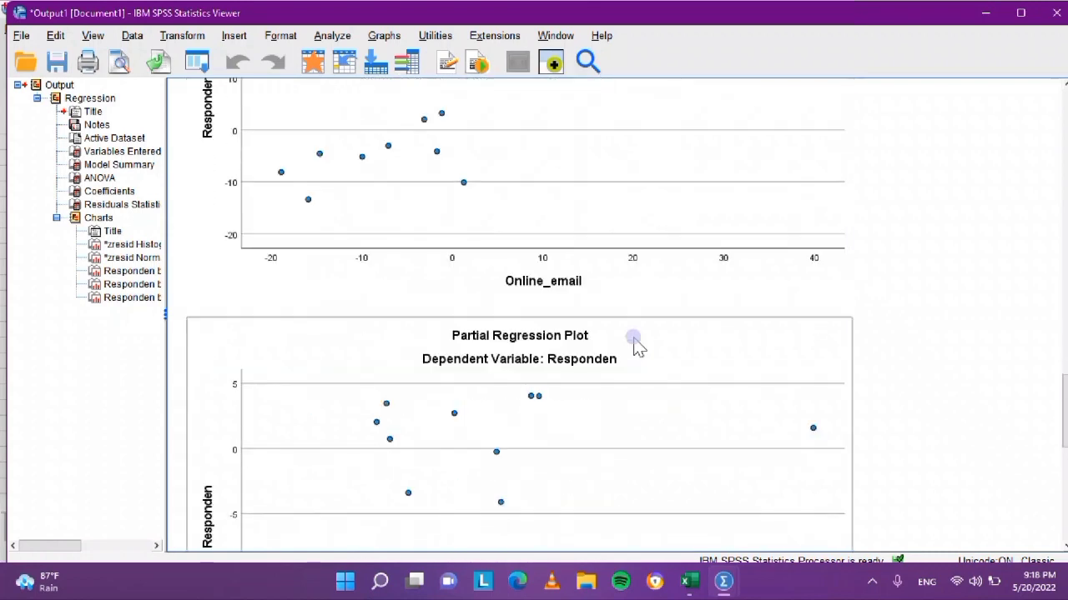
scroll(636, 345, "down", 2)
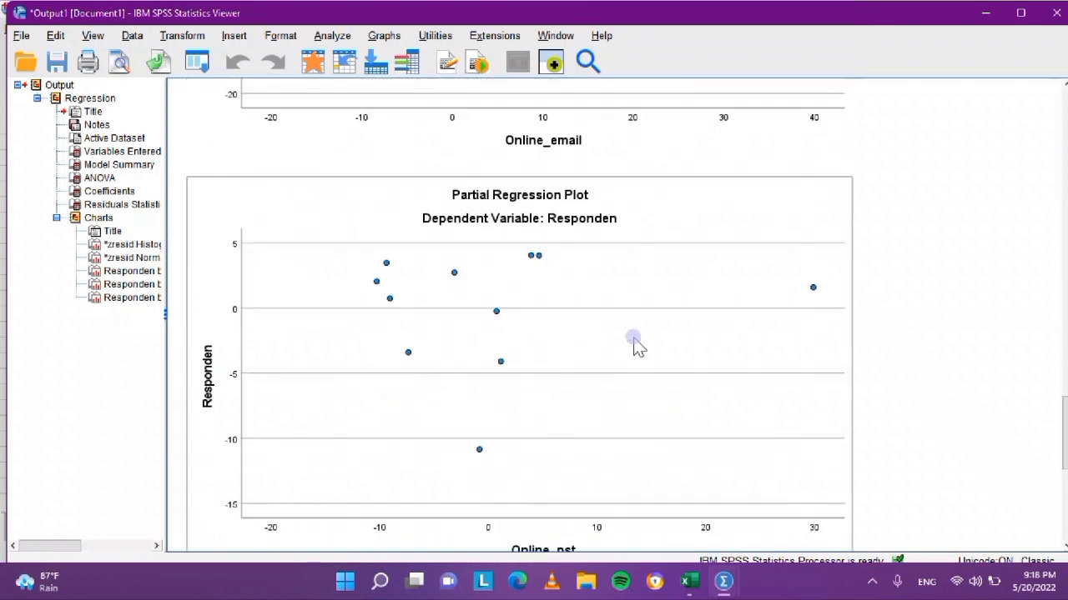
scroll(637, 346, "down", 2)
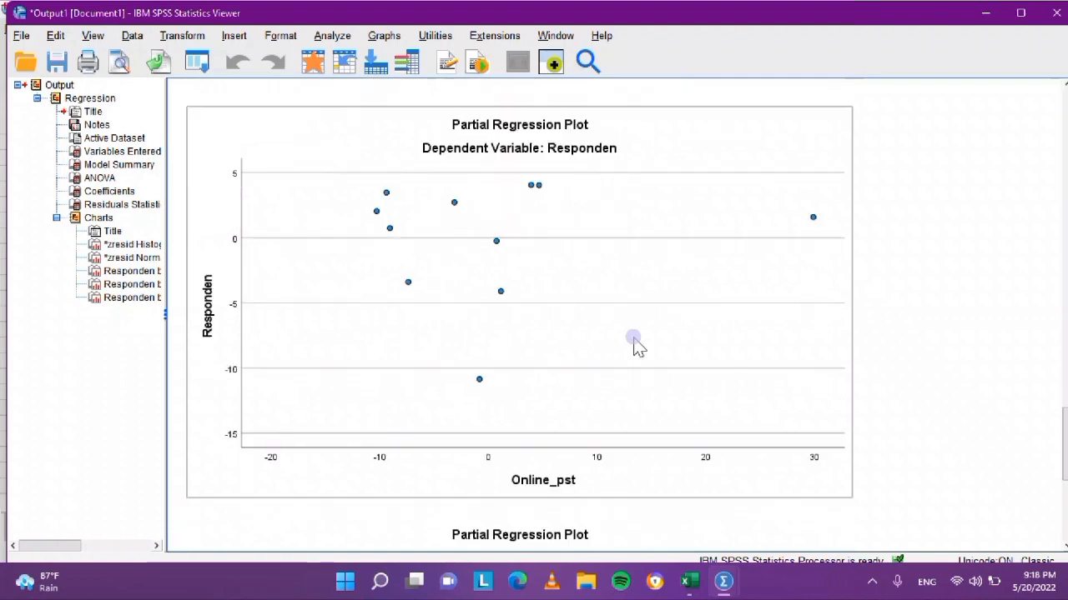
scroll(636, 345, "down", 10)
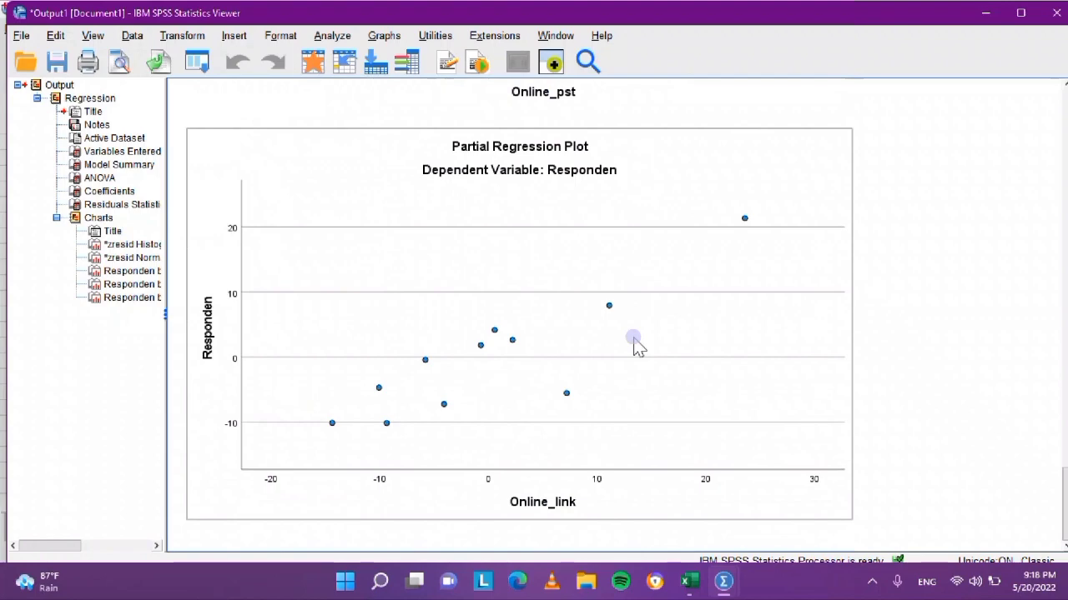
Recheck the regression charts in reverse order, ending at the ANOVA and Coefficients tables.
scroll(636, 346, "up", 9)
scroll(636, 345, "up", 5)
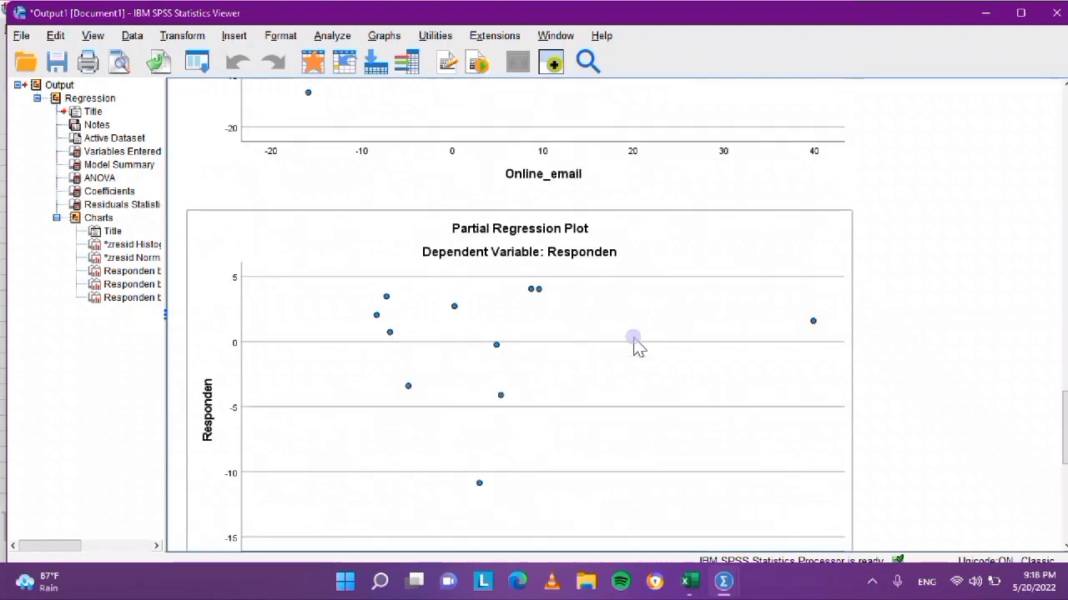
scroll(636, 345, "up", 9)
scroll(636, 346, "up", 7)
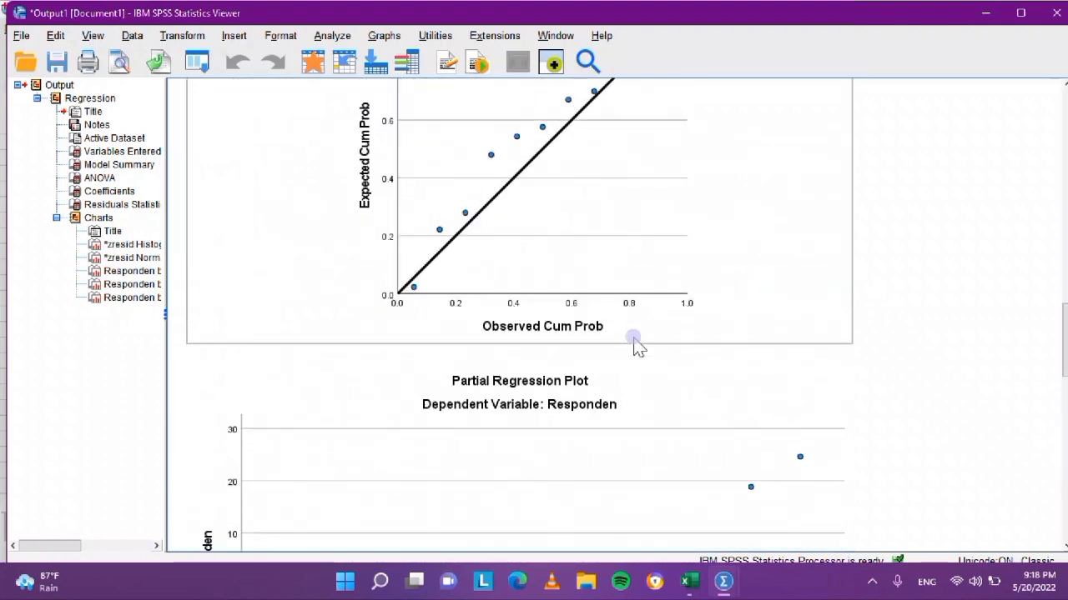
scroll(636, 345, "up", 2)
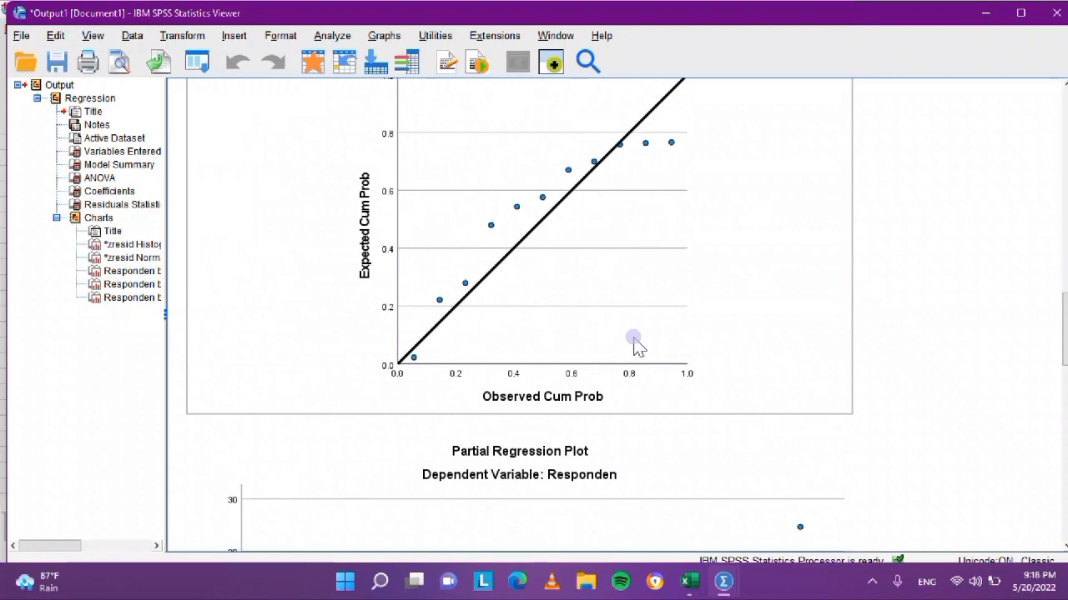
scroll(637, 345, "up", 4)
scroll(637, 345, "up", 6)
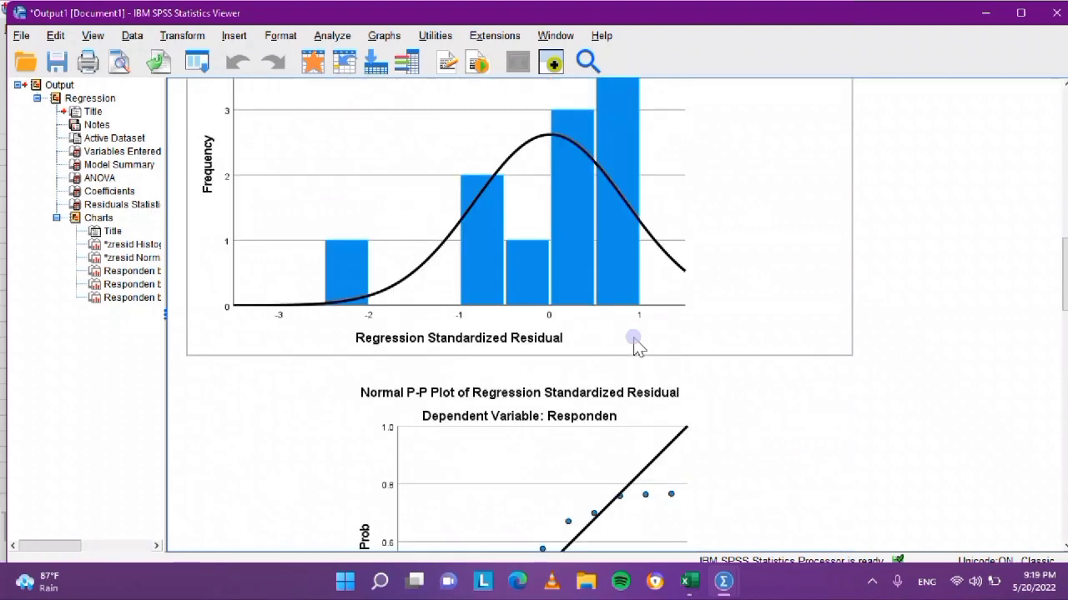
scroll(637, 346, "up", 14)
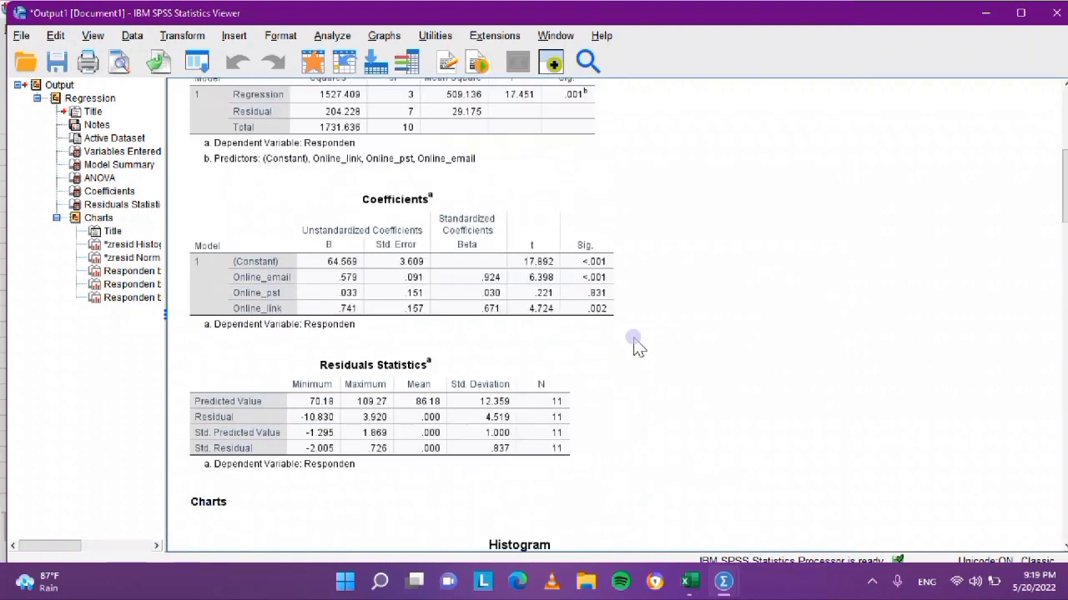
scroll(636, 346, "up", 2)
scroll(636, 346, "up", 2)
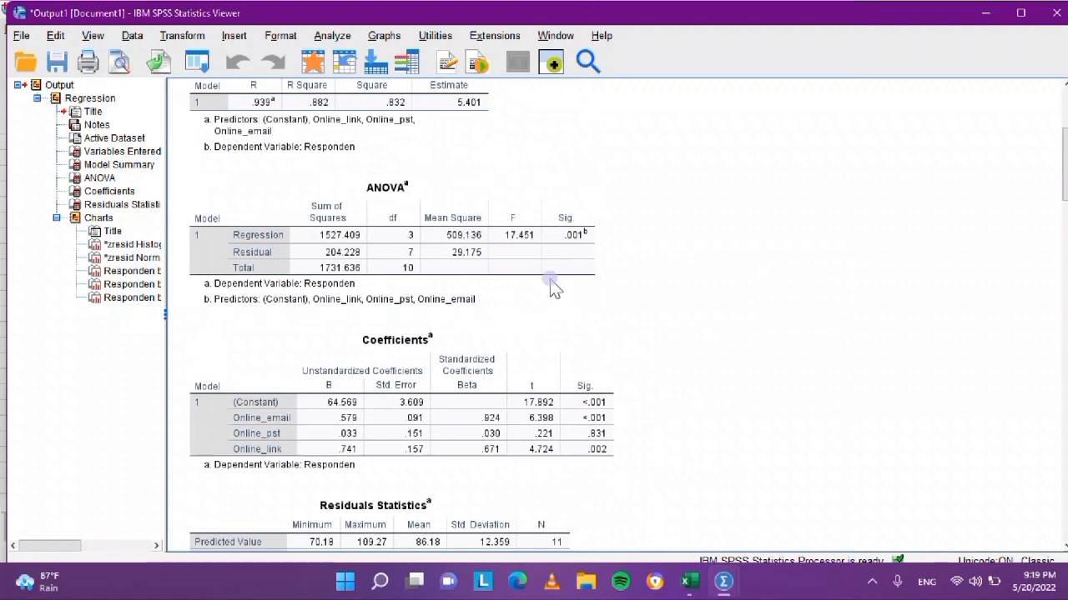
left_click(543, 181)
left_click(502, 170)
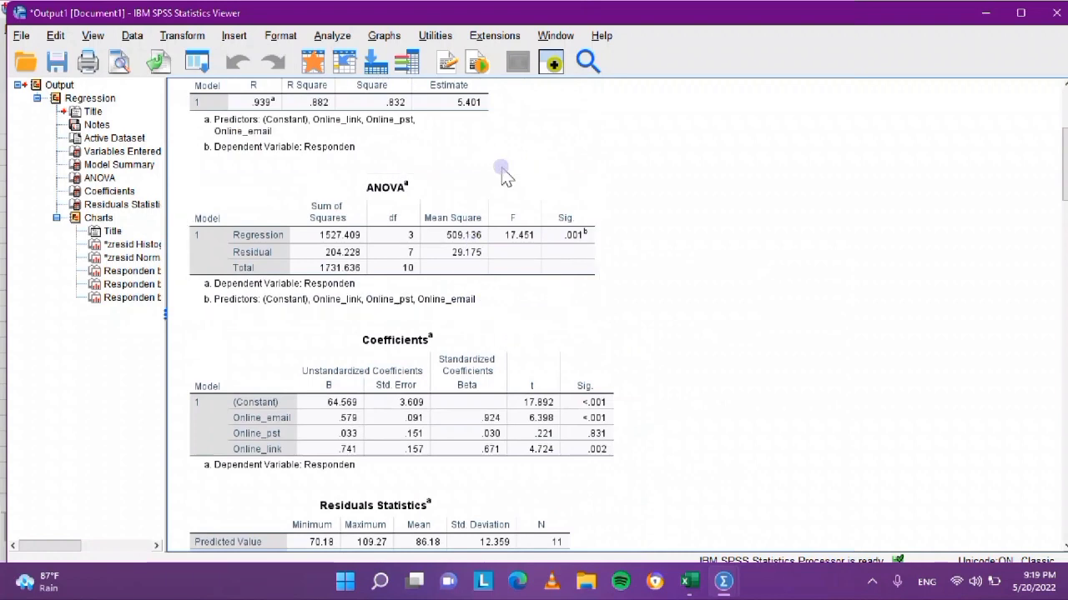